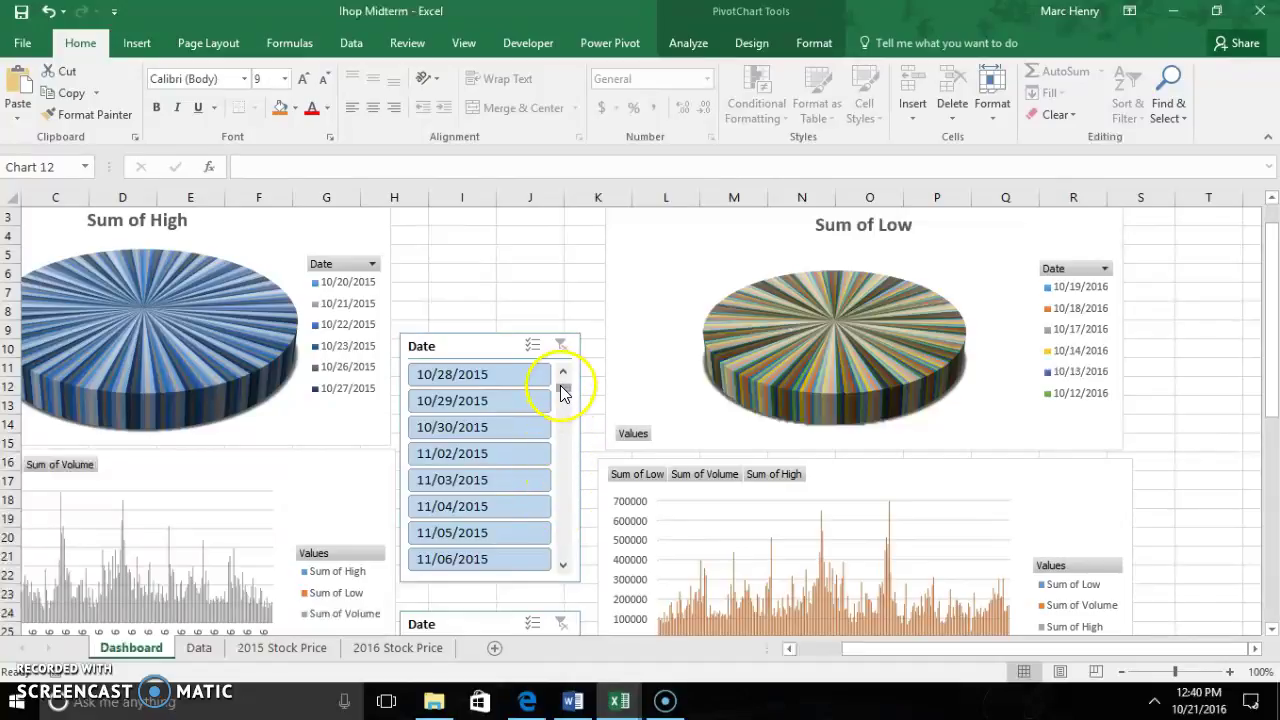
Step: Move both Date slicers on the Dashboard upward, one between the two pie charts and the other below it
{"action": "left_click_drag", "start_coordinate": [494, 340], "coordinate": [509, 232]}
{"action": "left_click_drag", "start_coordinate": [491, 626], "coordinate": [489, 497]}
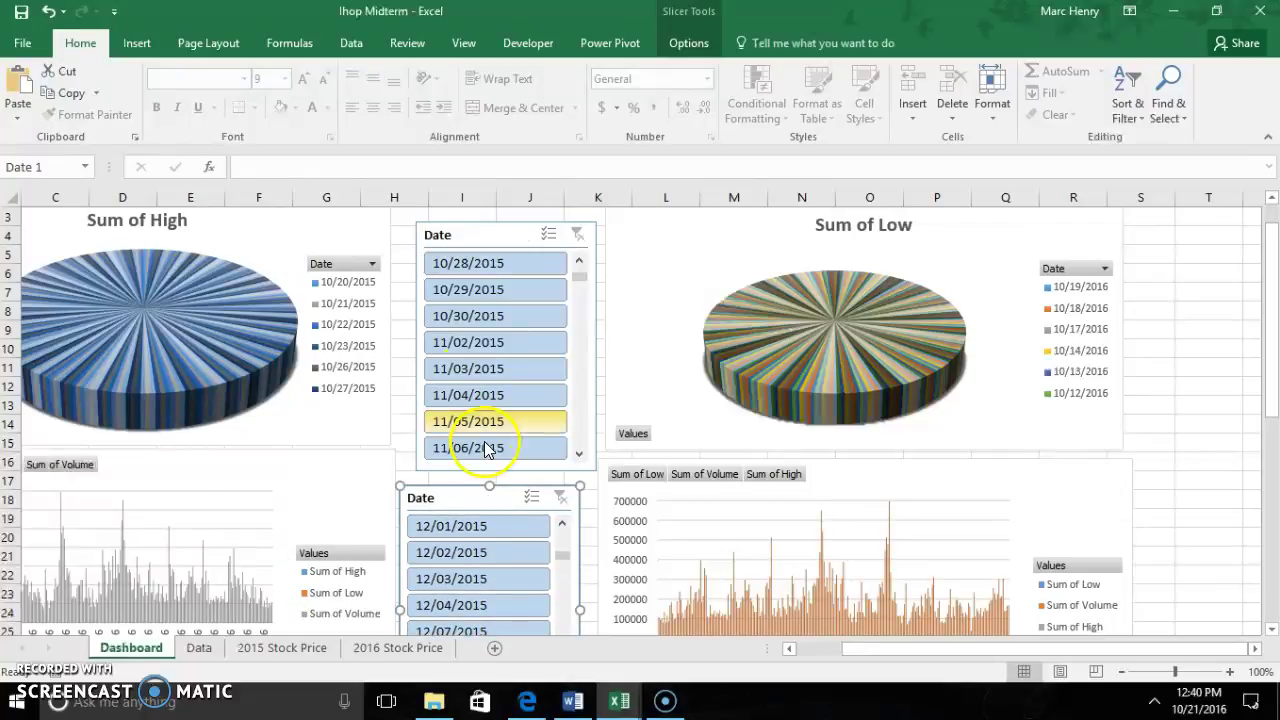
{"action": "left_click_drag", "start_coordinate": [1273, 295], "coordinate": [1273, 300]}
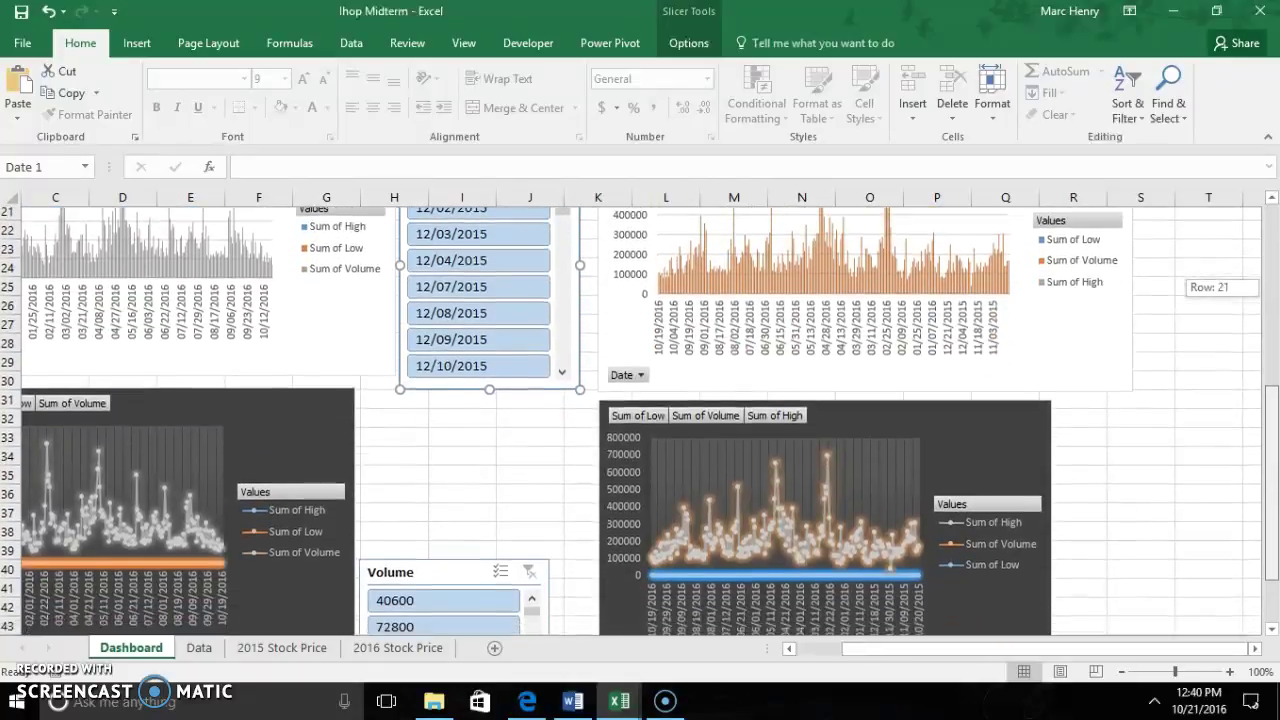
{"action": "left_click_drag", "start_coordinate": [1273, 455], "coordinate": [1273, 463]}
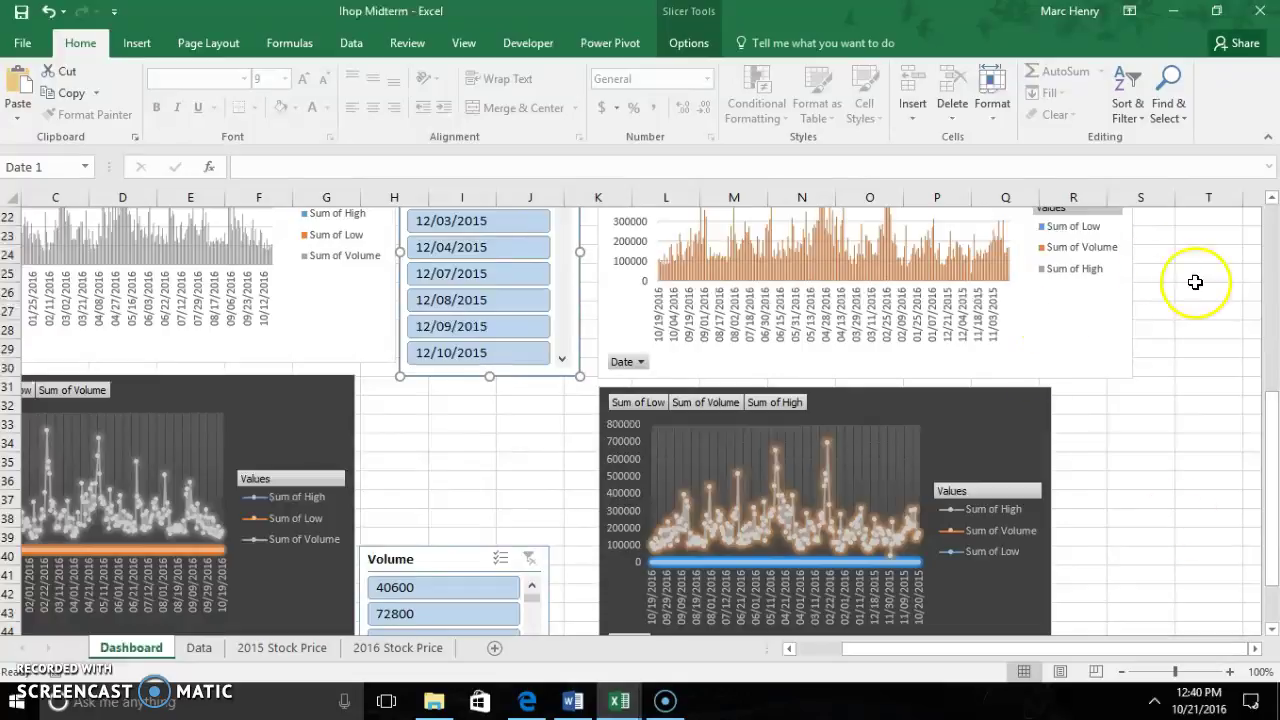
{"action": "left_click_drag", "start_coordinate": [1273, 465], "coordinate": [1273, 490]}
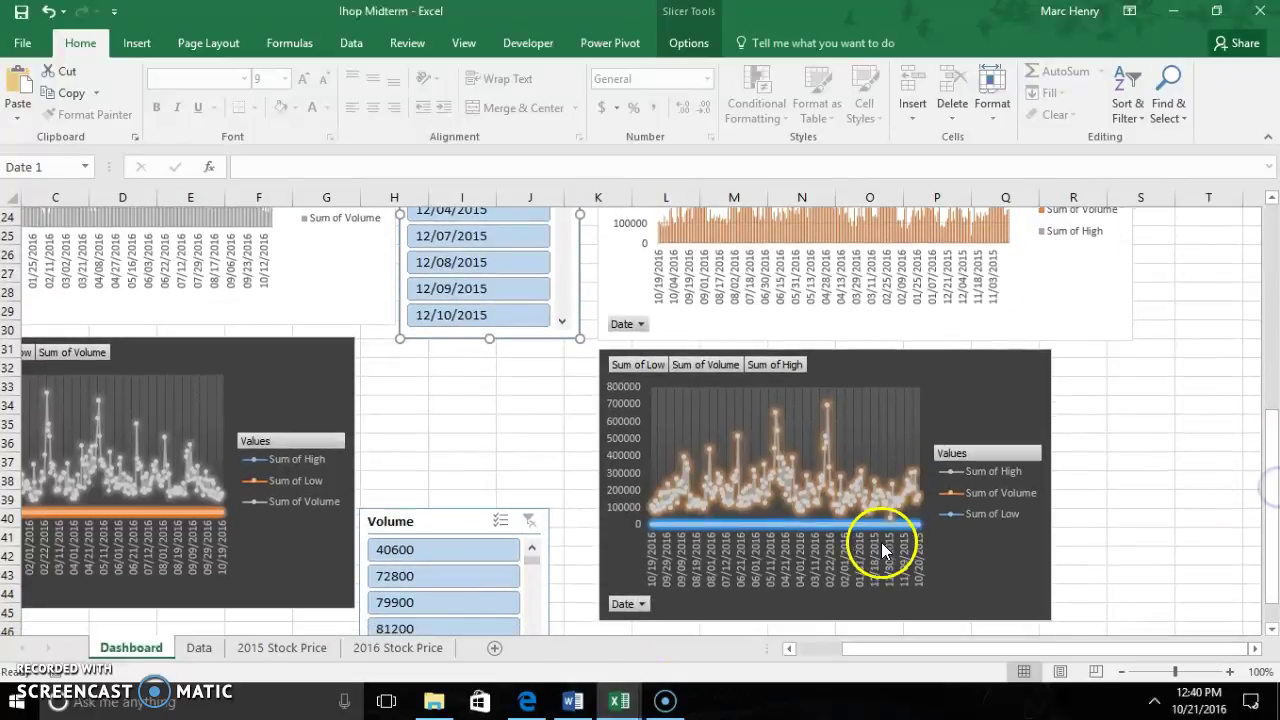
Step: Create a PivotTable from Table1 on the Data sheet, placed on a new worksheet
{"action": "left_click", "coordinate": [197, 648]}
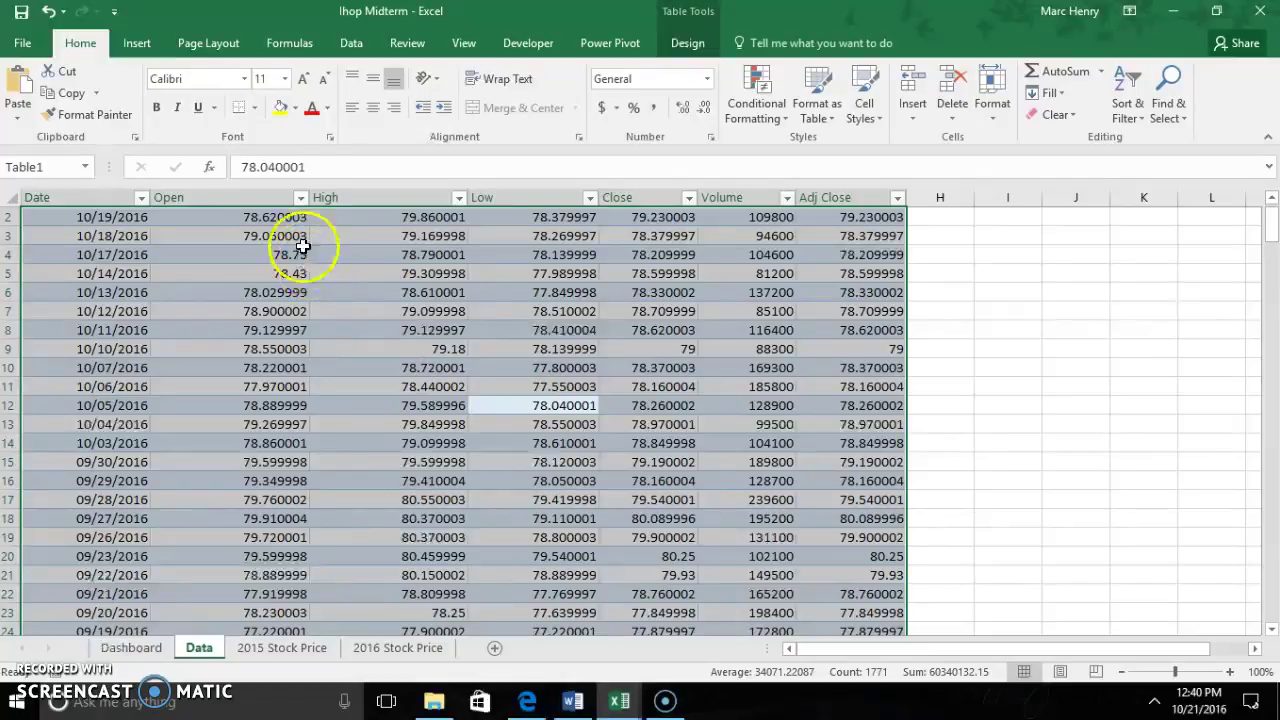
{"action": "left_click", "coordinate": [133, 45]}
{"action": "left_click", "coordinate": [8, 100]}
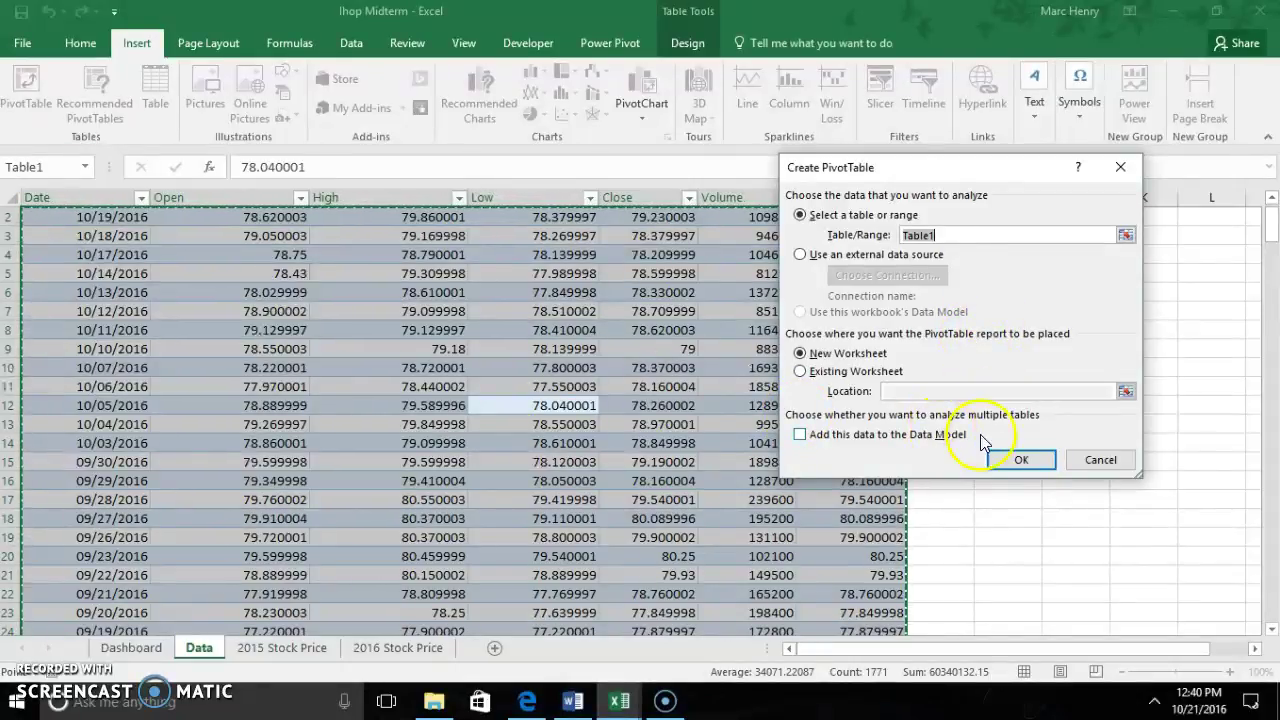
{"action": "left_click", "coordinate": [1020, 459]}
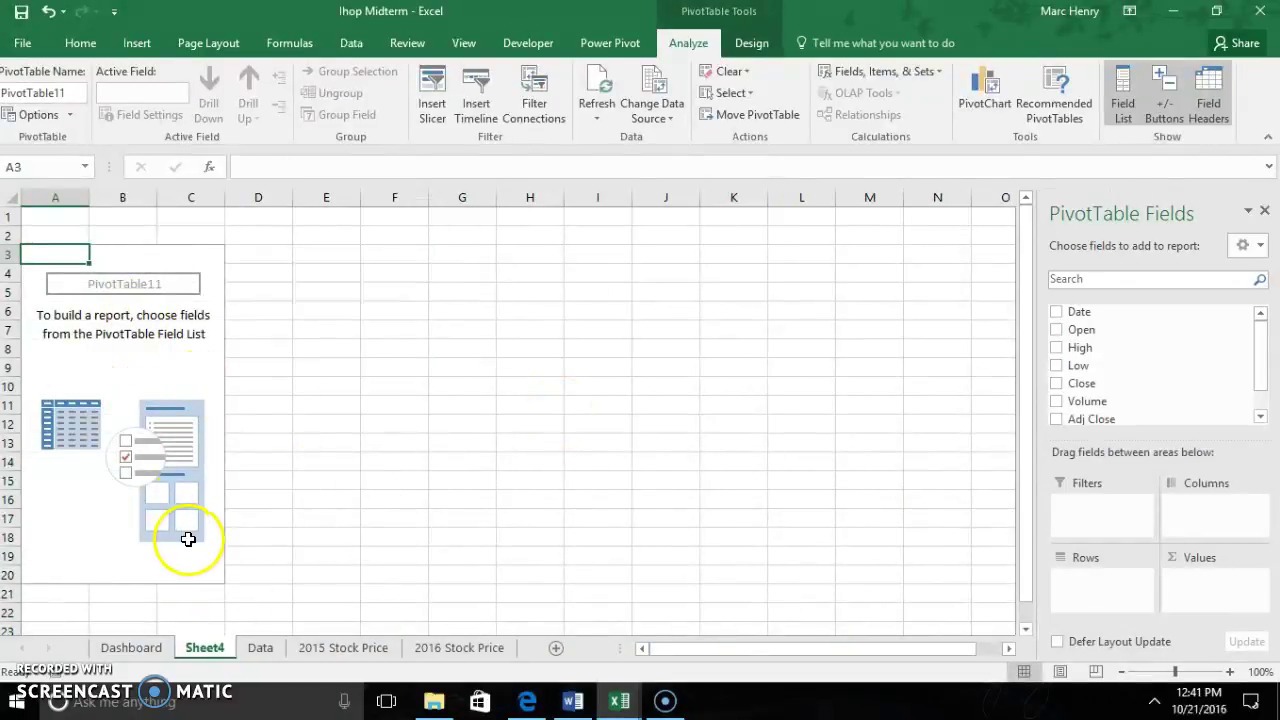
Step: Examine which fields the 2015 Stock Price PivotTable uses and how they are assigned to rows, columns and values
{"action": "left_click", "coordinate": [359, 651]}
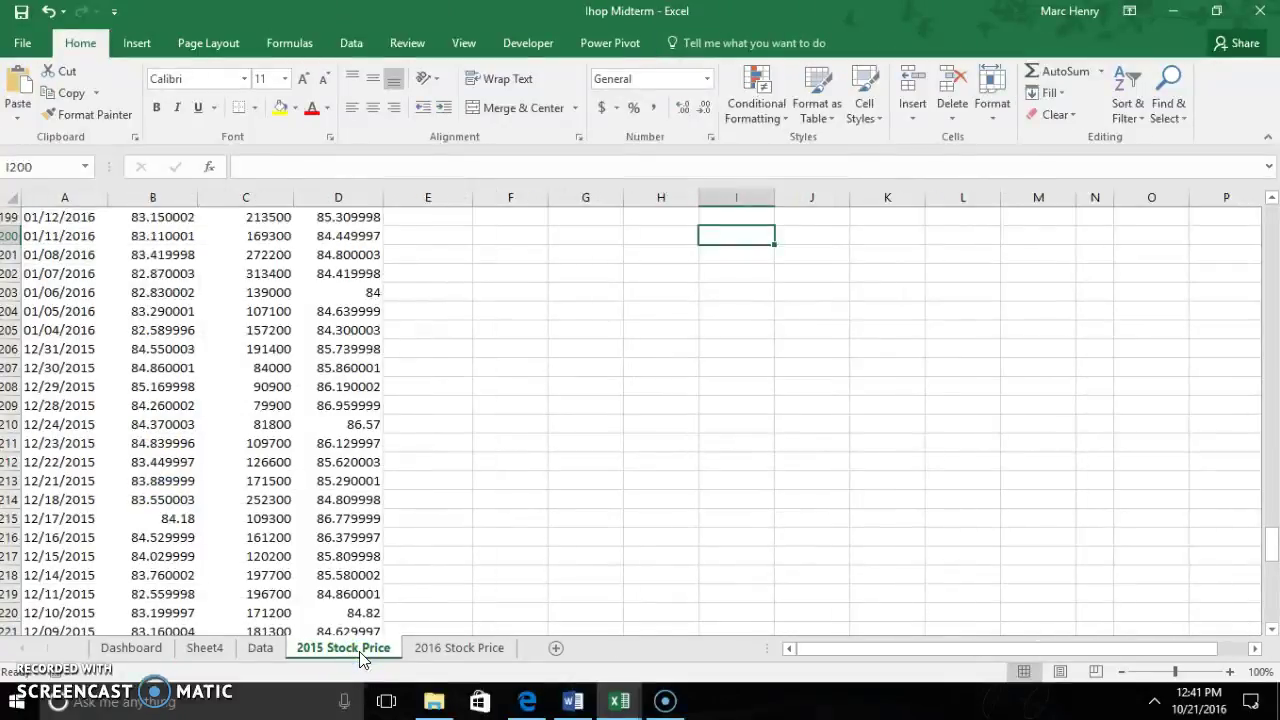
{"action": "left_click", "coordinate": [216, 424]}
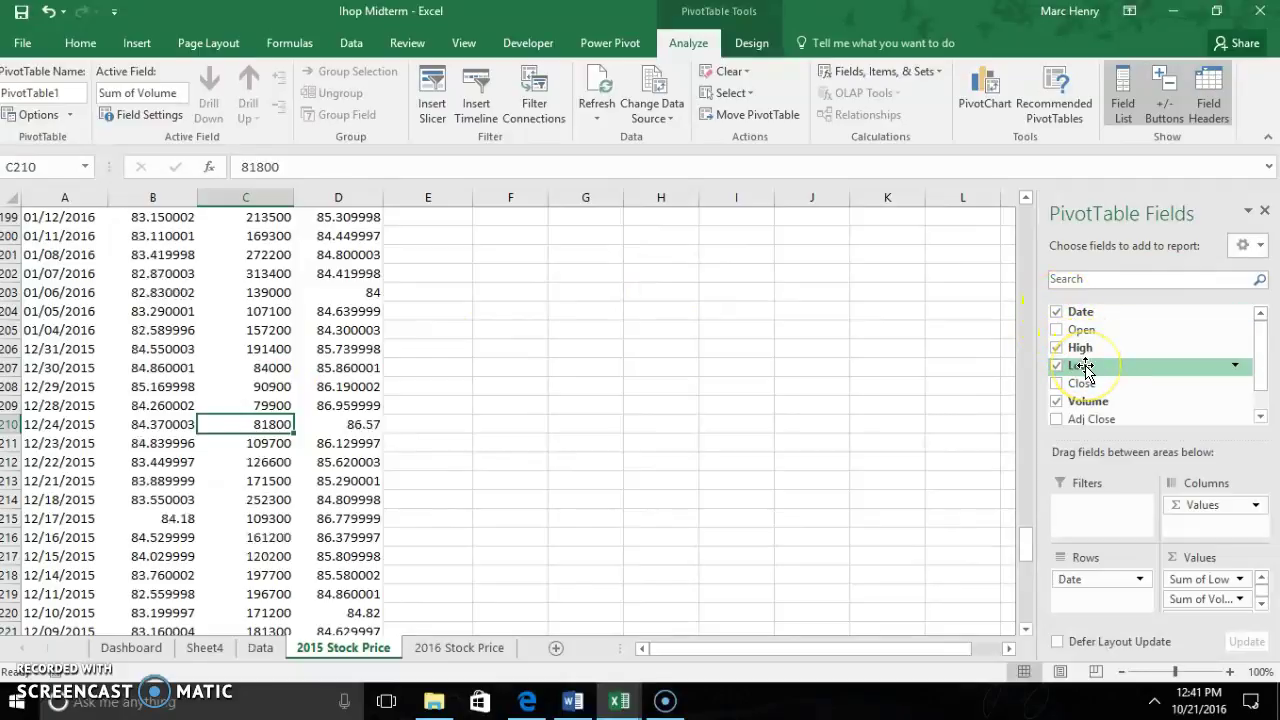
{"action": "left_click", "coordinate": [1092, 410]}
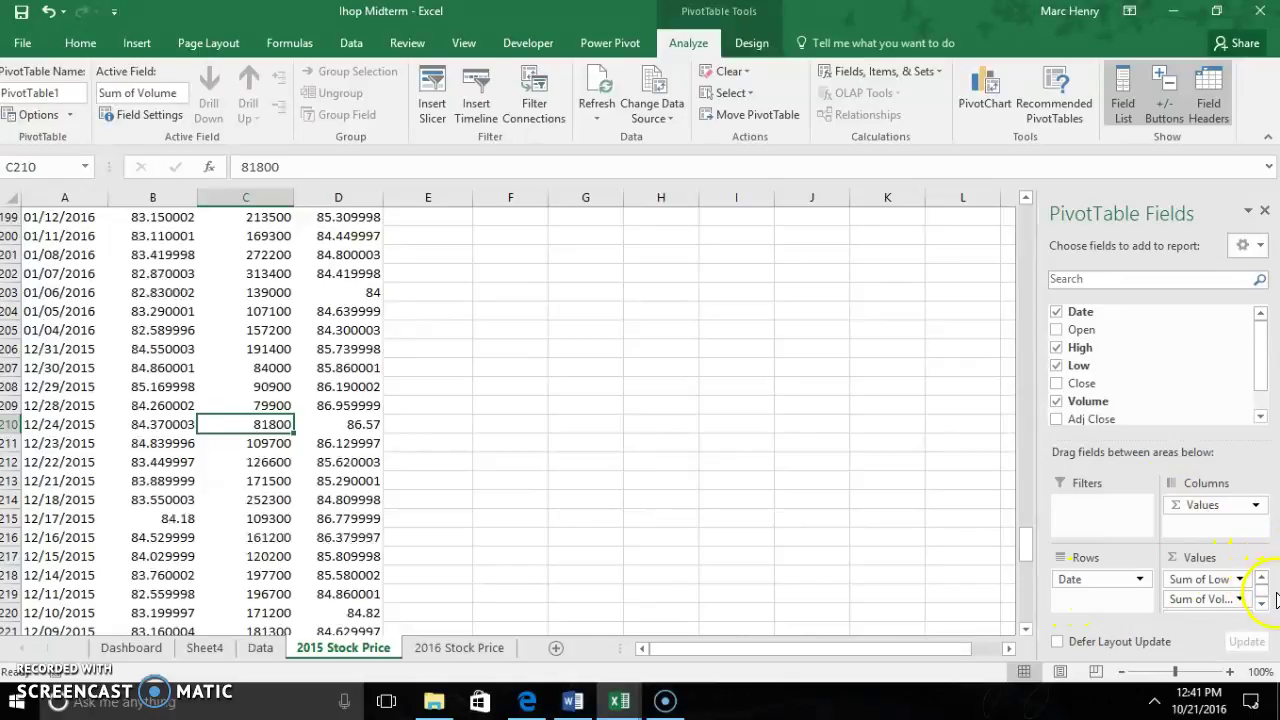
{"action": "left_click", "coordinate": [1263, 604]}
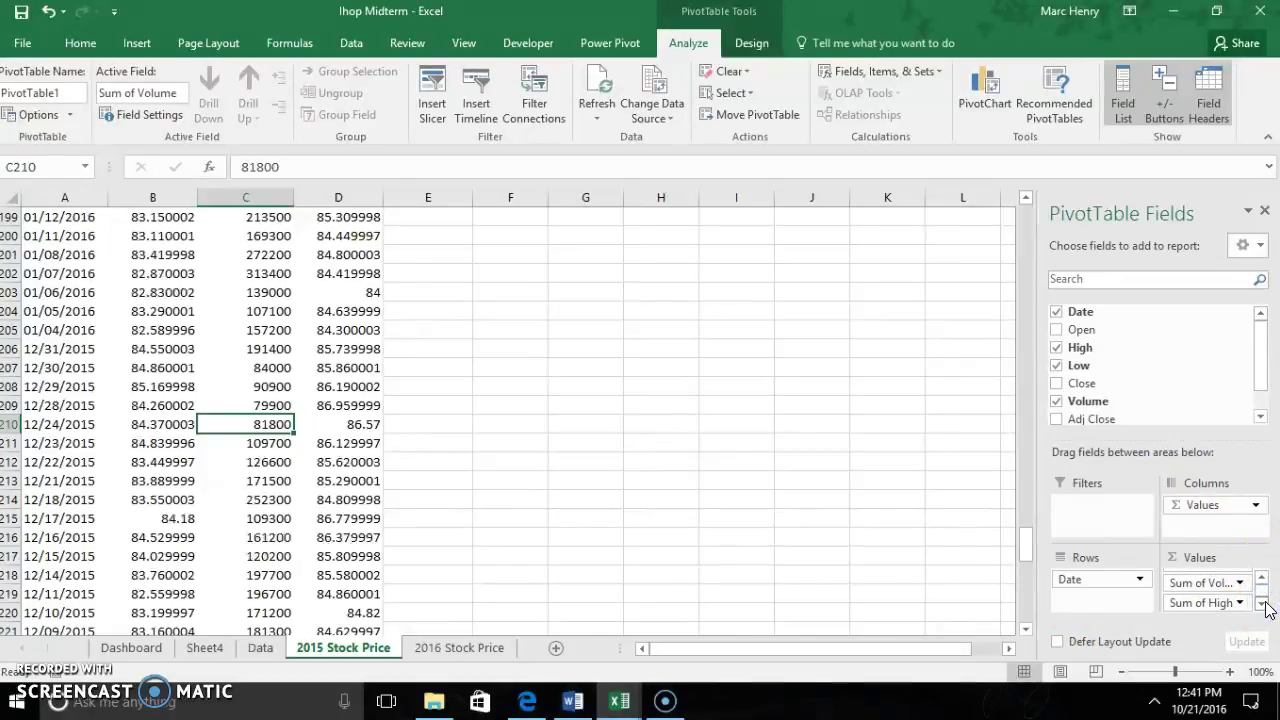
{"action": "left_click", "coordinate": [1262, 577]}
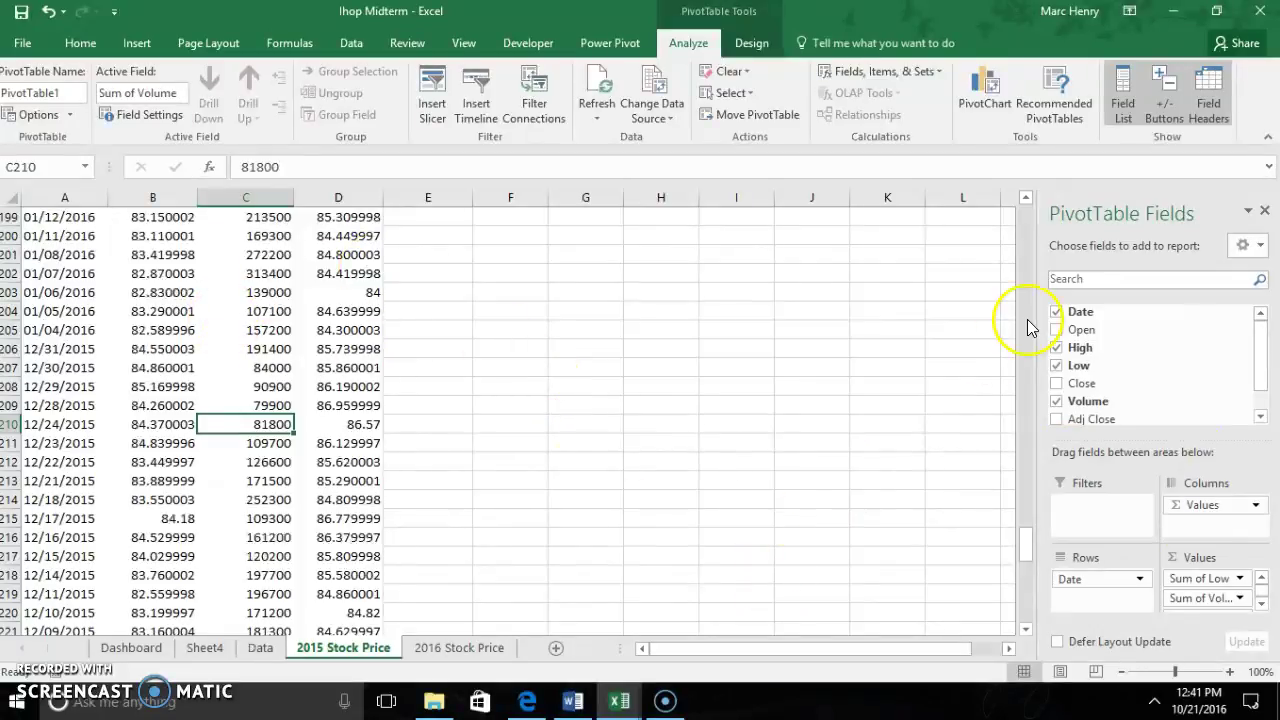
{"action": "left_click_drag", "start_coordinate": [1026, 201], "coordinate": [1028, 205]}
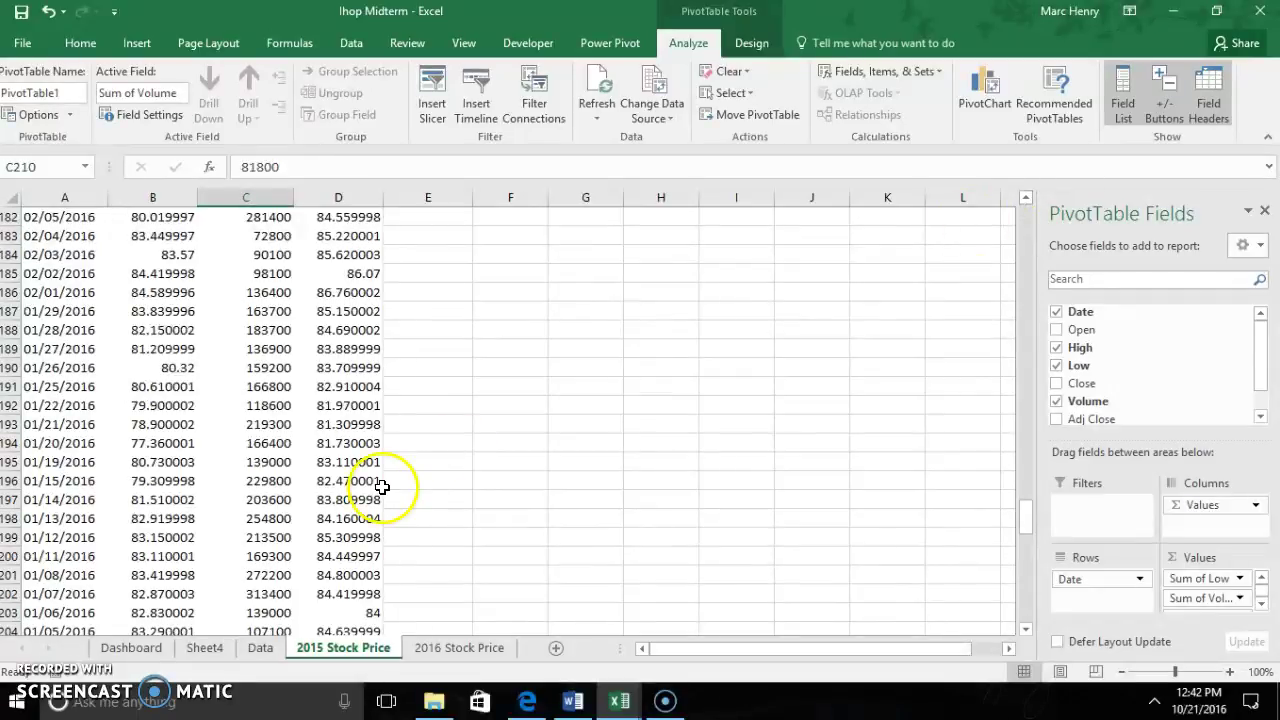
Step: Delete the Sheet4 worksheet containing the empty PivotTable
{"action": "left_click", "coordinate": [208, 647]}
{"action": "right_click", "coordinate": [211, 648]}
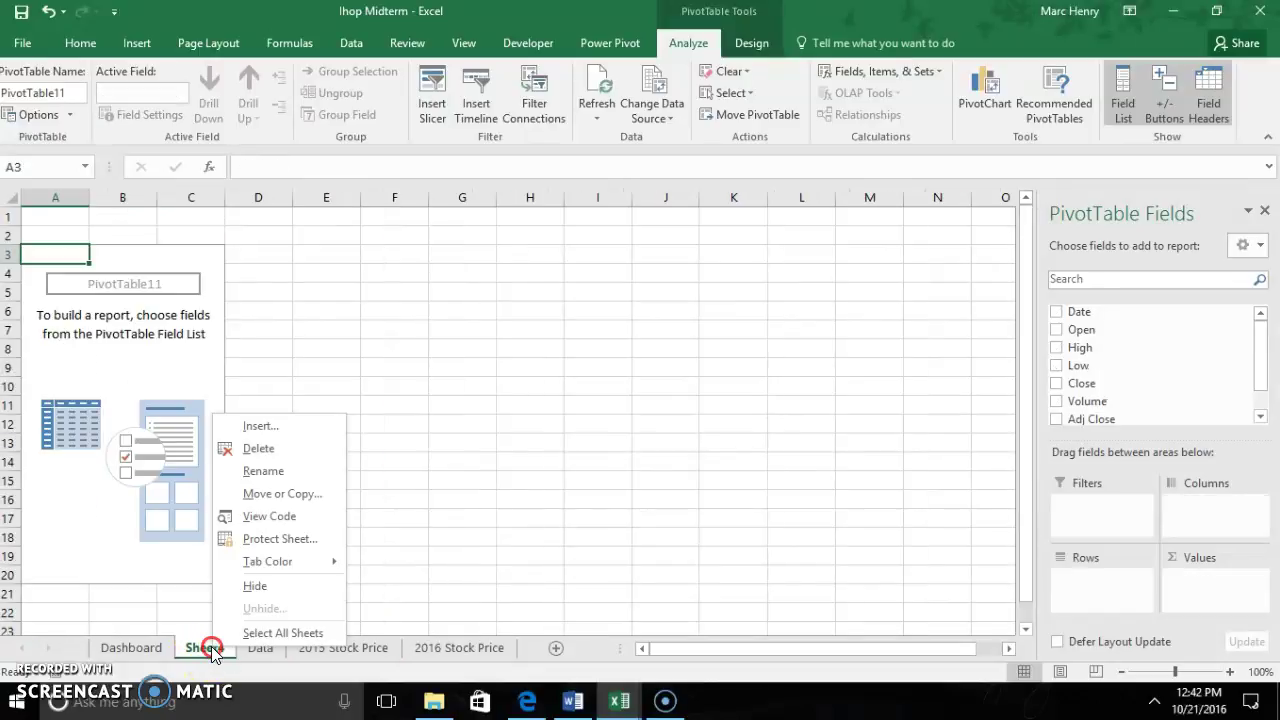
{"action": "left_click", "coordinate": [268, 451]}
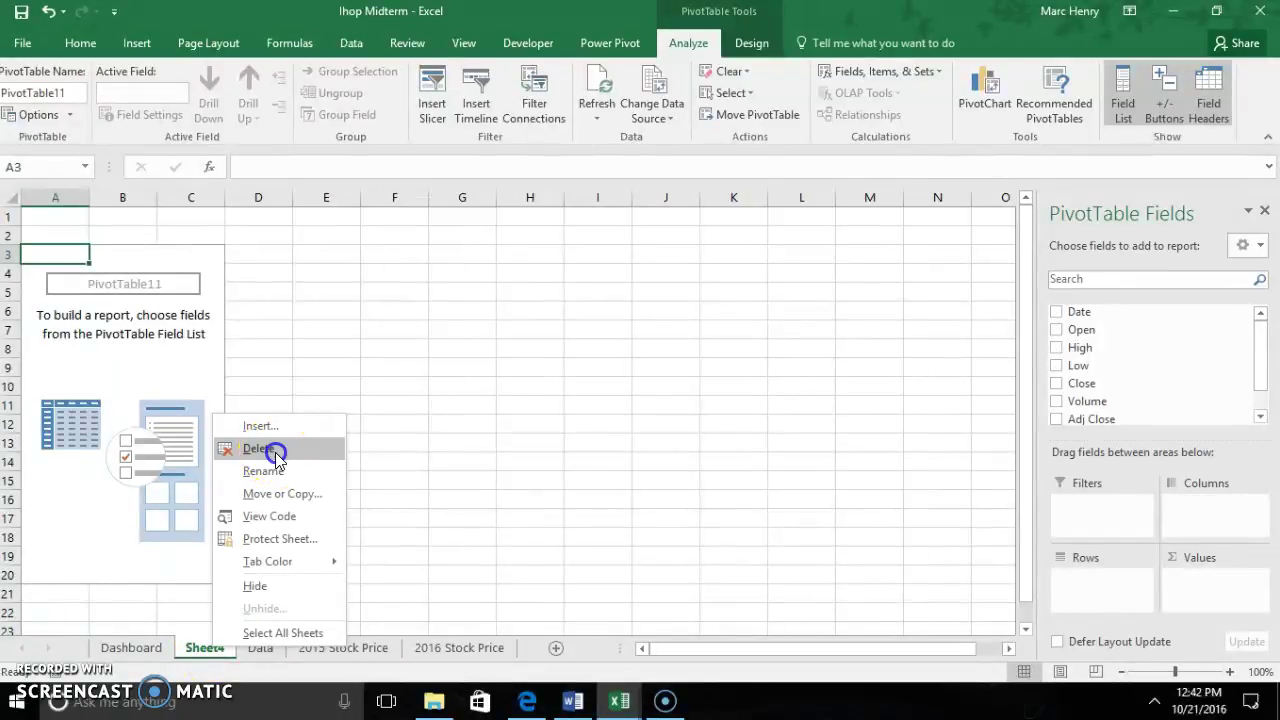
{"action": "left_click", "coordinate": [606, 401]}
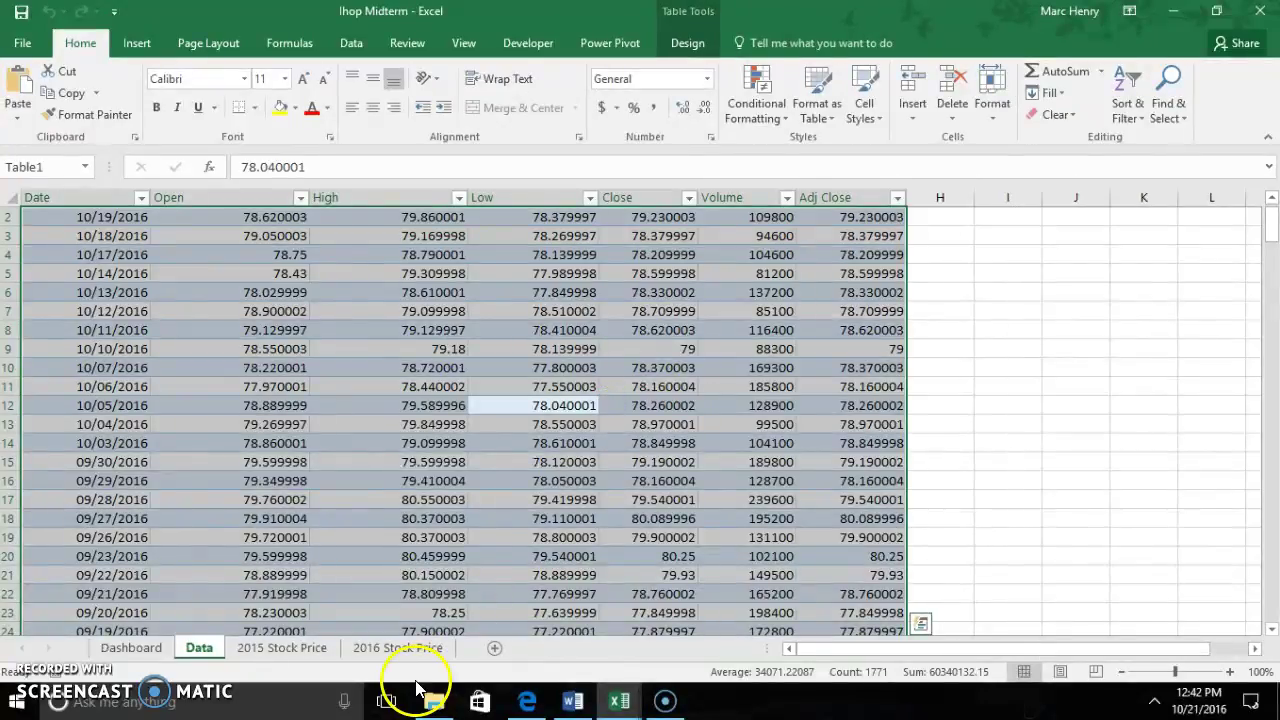
Step: Review the 2015 Stock Price sheet and the Dashboard's line, column and pie charts with their slicers
{"action": "left_click", "coordinate": [297, 652]}
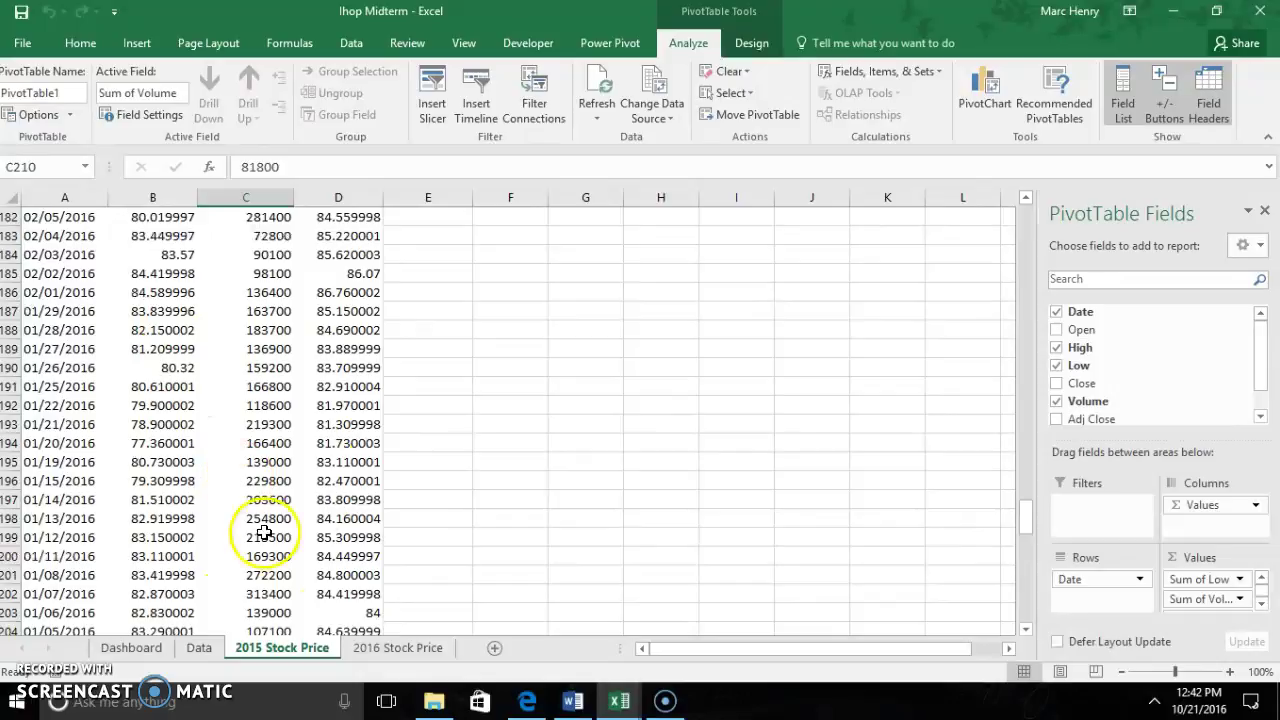
{"action": "left_click", "coordinate": [133, 645]}
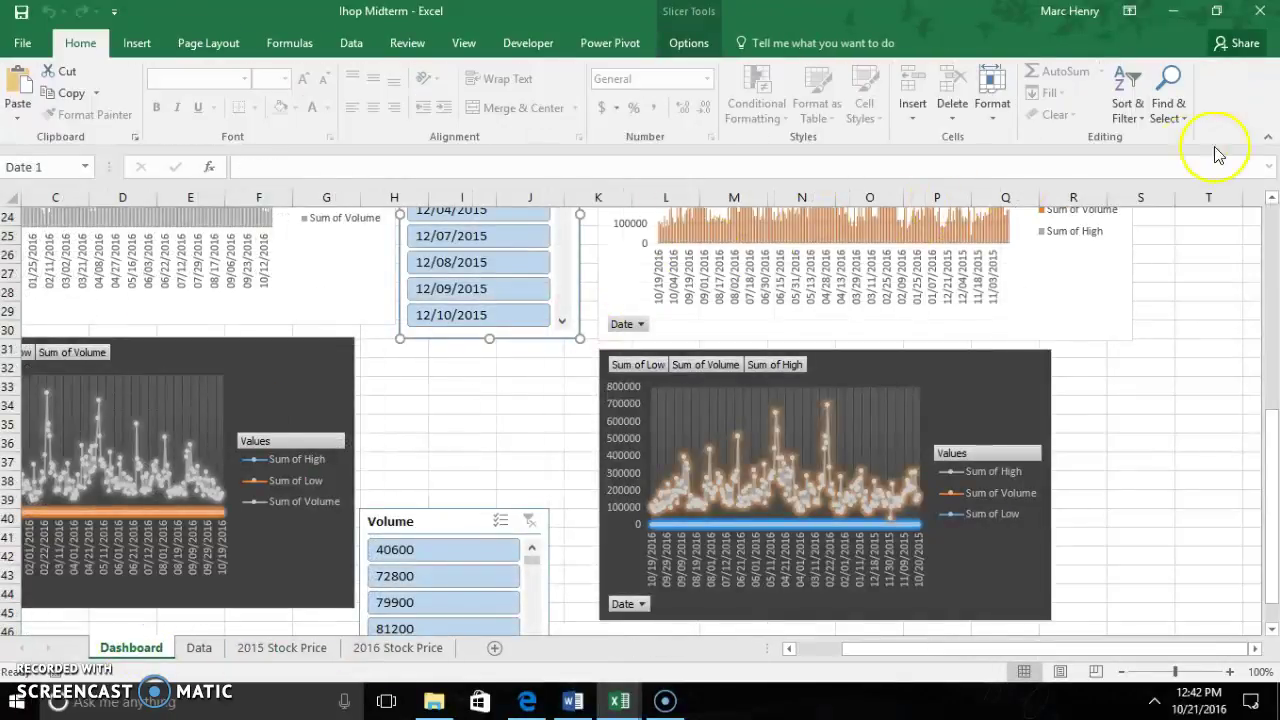
{"action": "left_click", "coordinate": [1272, 200]}
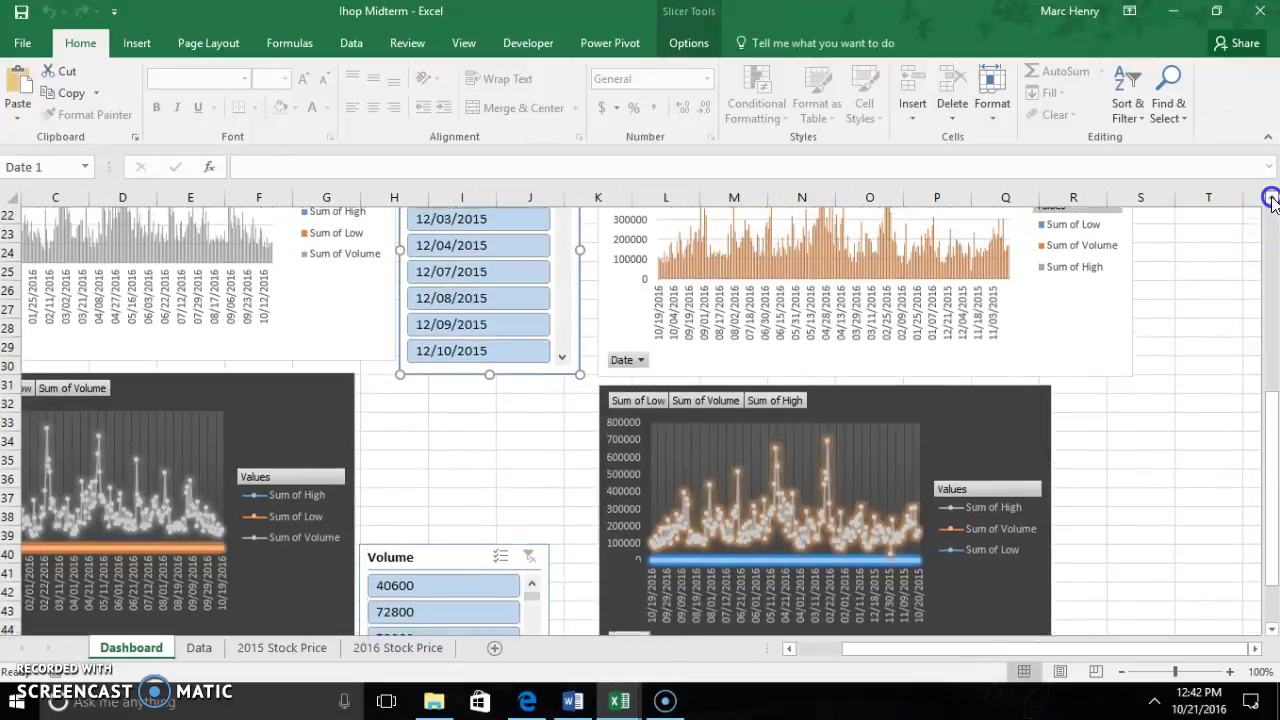
{"action": "left_click", "coordinate": [1272, 200]}
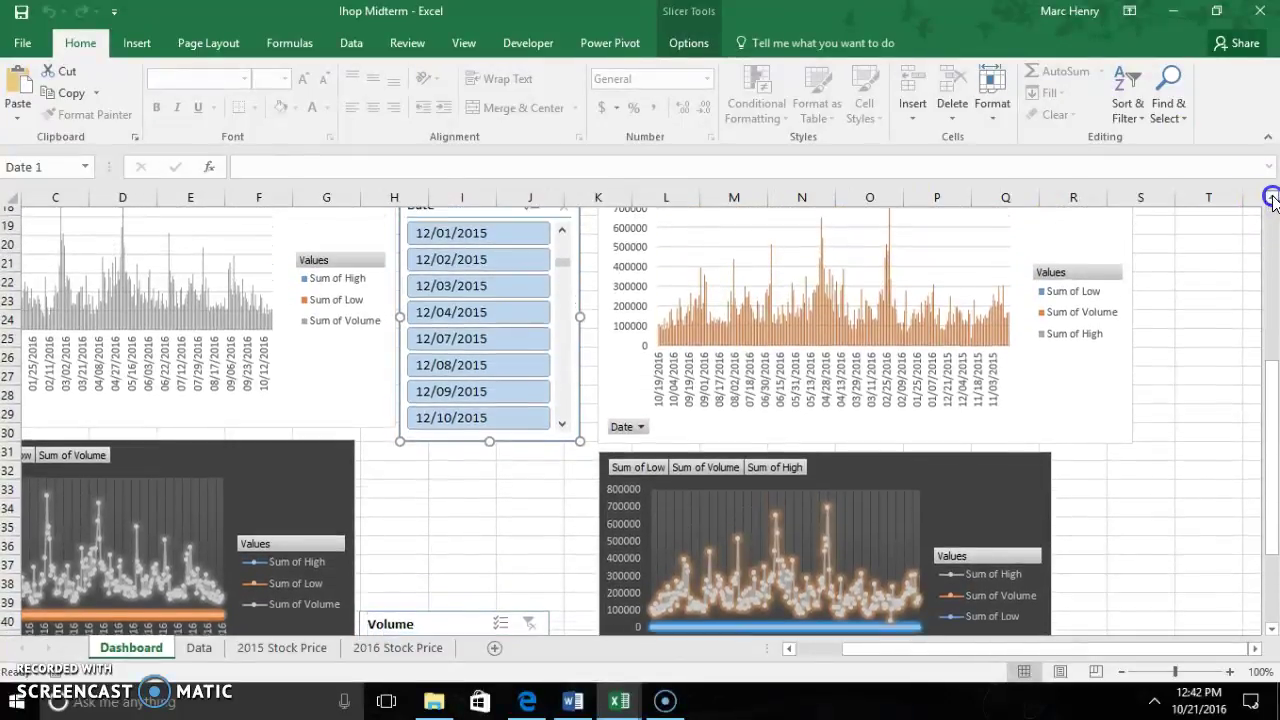
{"action": "left_click", "coordinate": [1272, 200]}
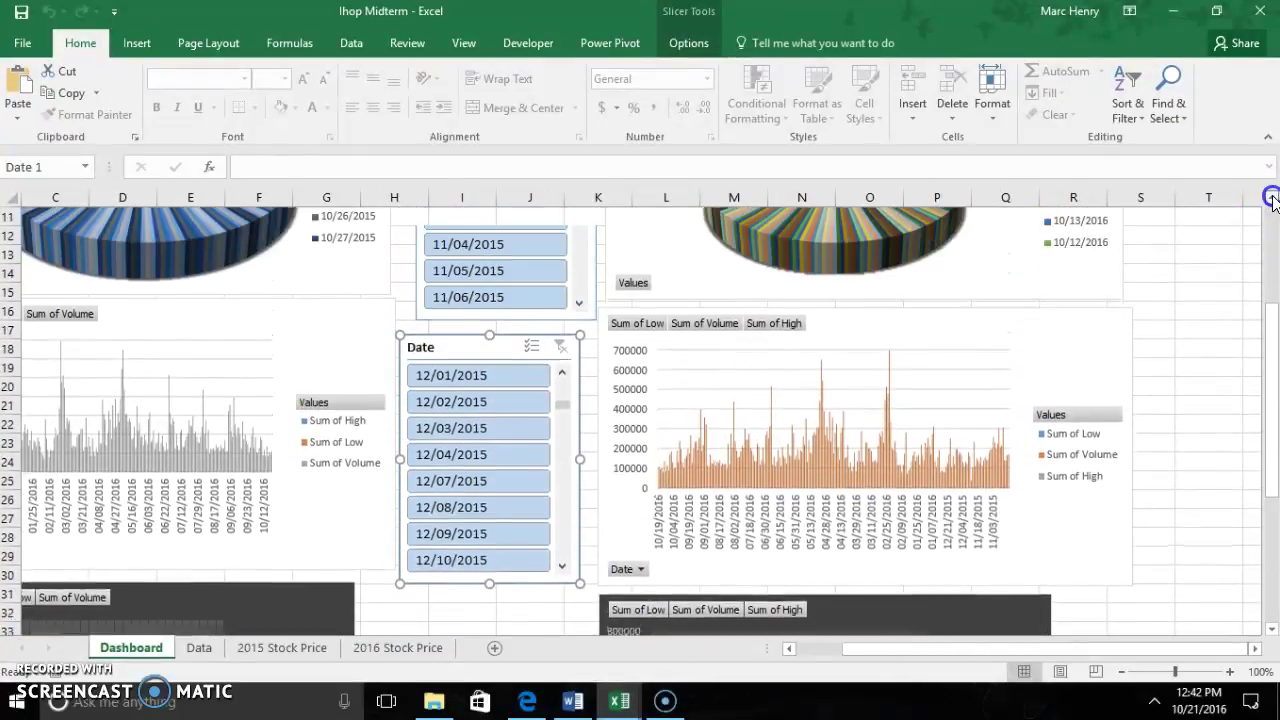
{"action": "left_click", "coordinate": [1272, 200]}
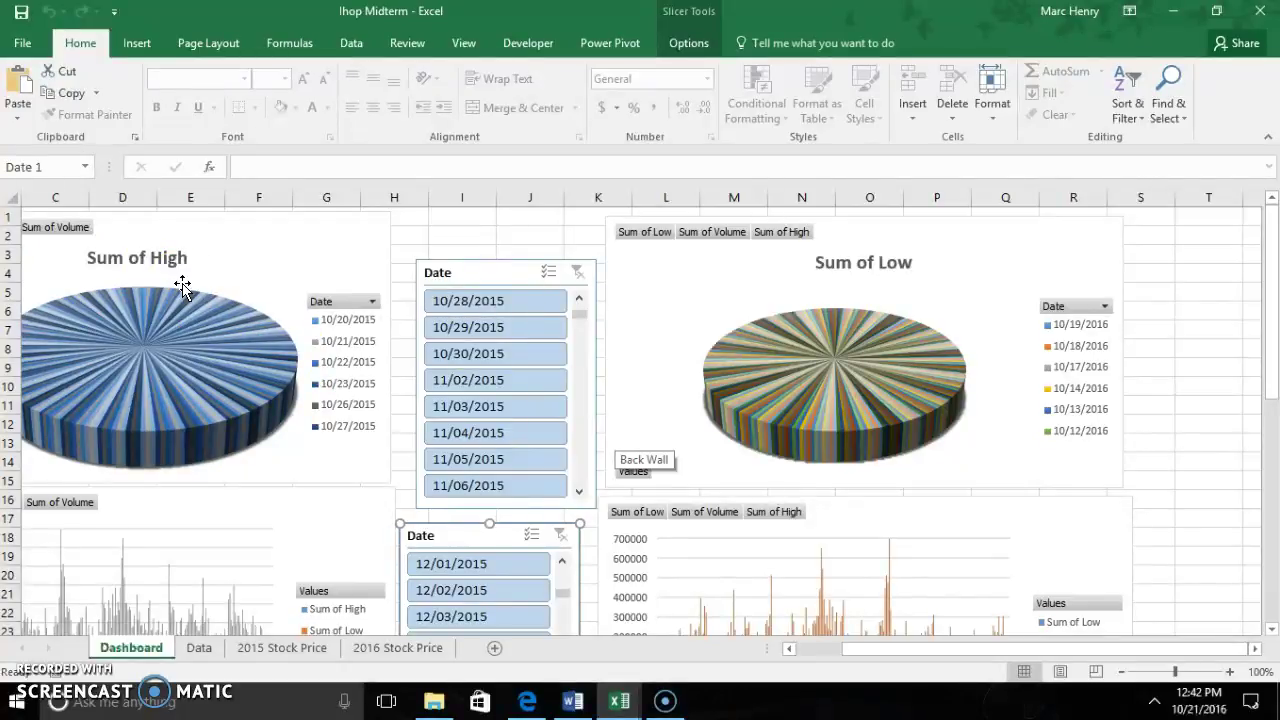
{"action": "left_click", "coordinate": [122, 228]}
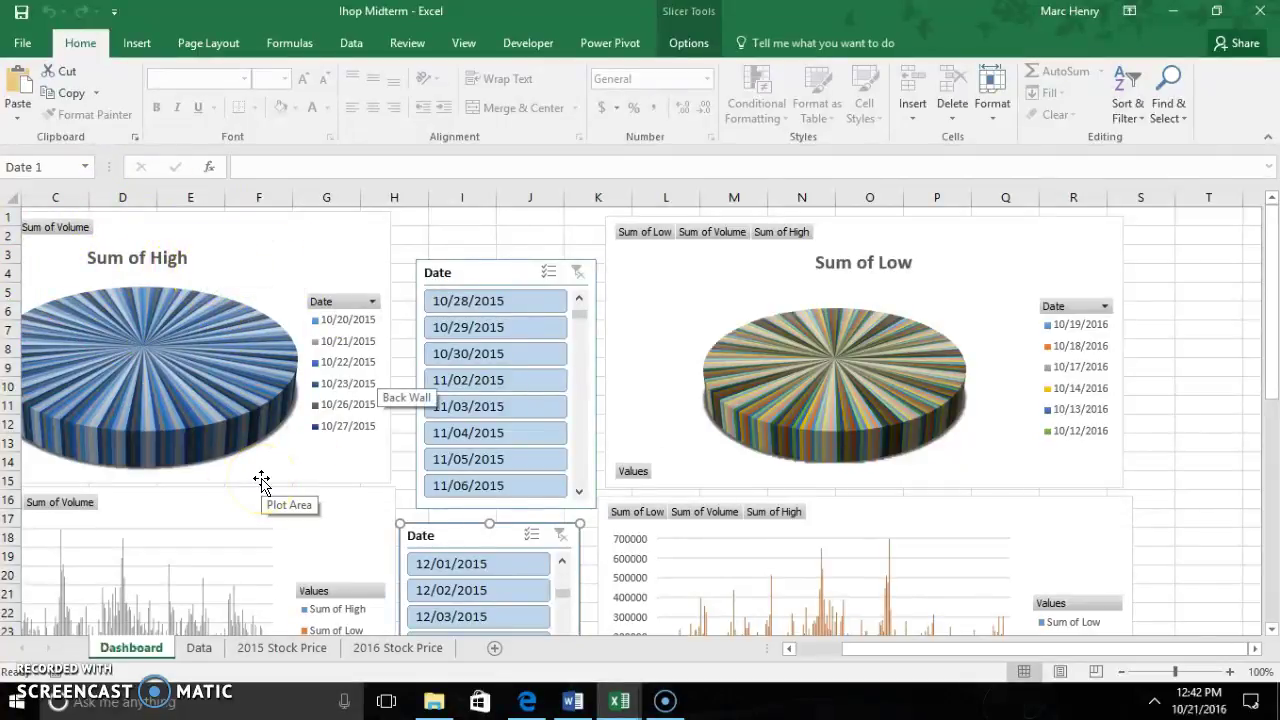
Step: Select the entire PivotTable on the 2015 Stock Price sheet as the source for a chart
{"action": "left_click", "coordinate": [270, 648]}
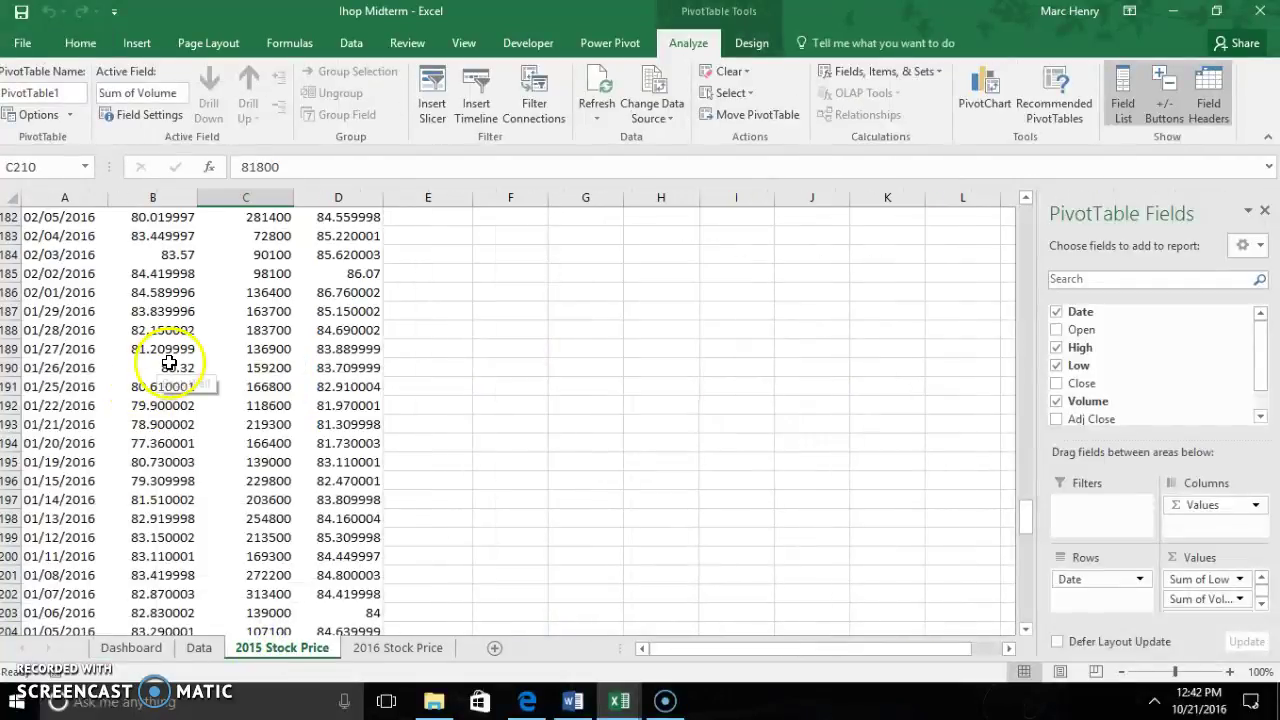
{"action": "left_click", "coordinate": [171, 364]}
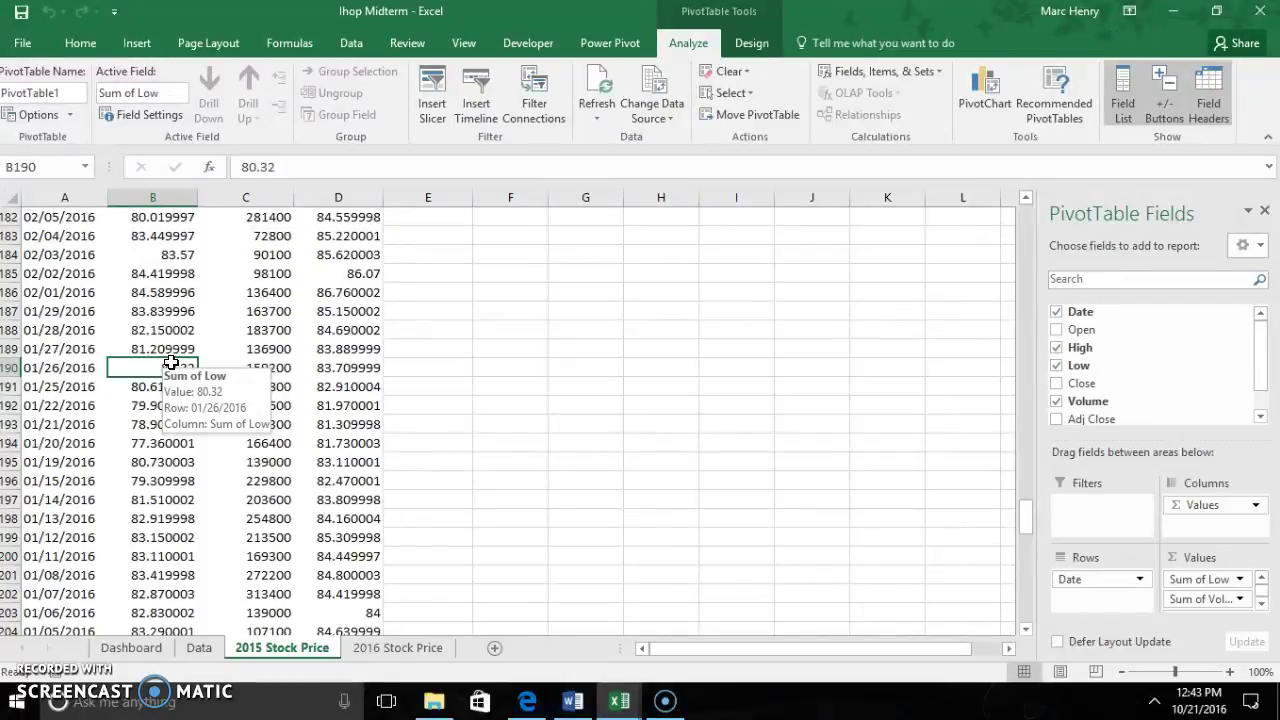
{"action": "key", "text": "ctrl+a"}
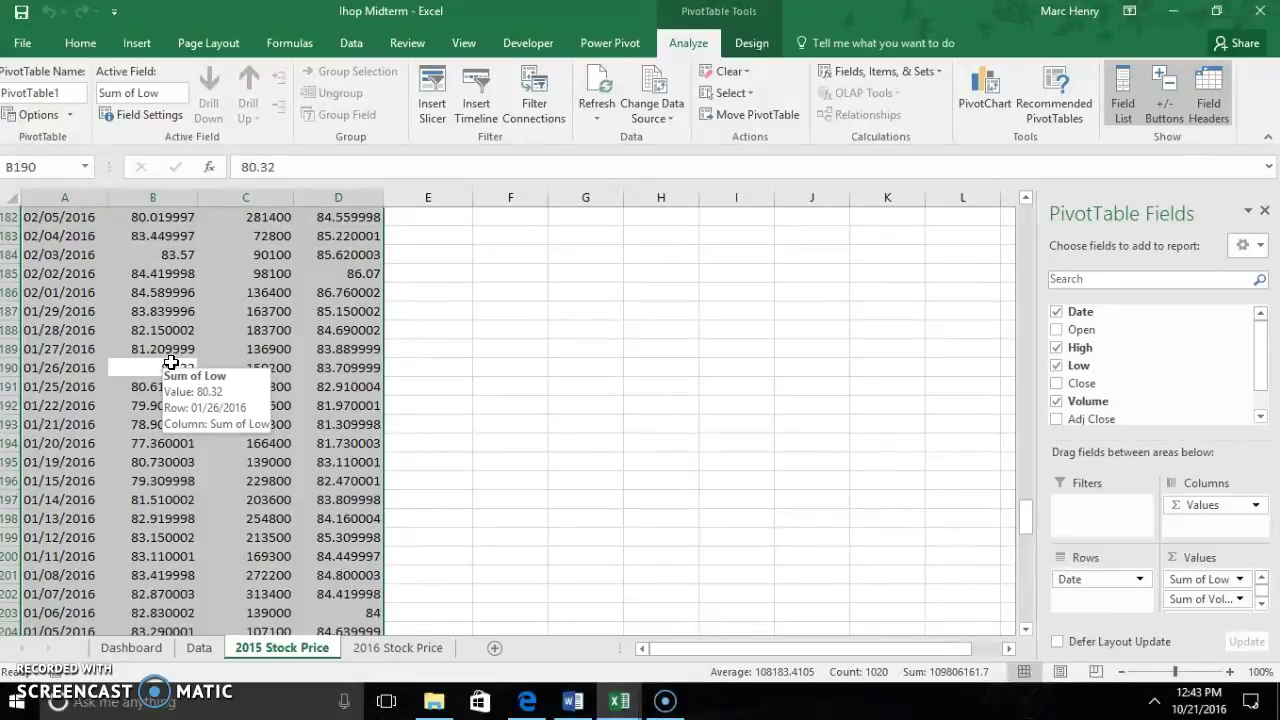
{"action": "left_click", "coordinate": [137, 42]}
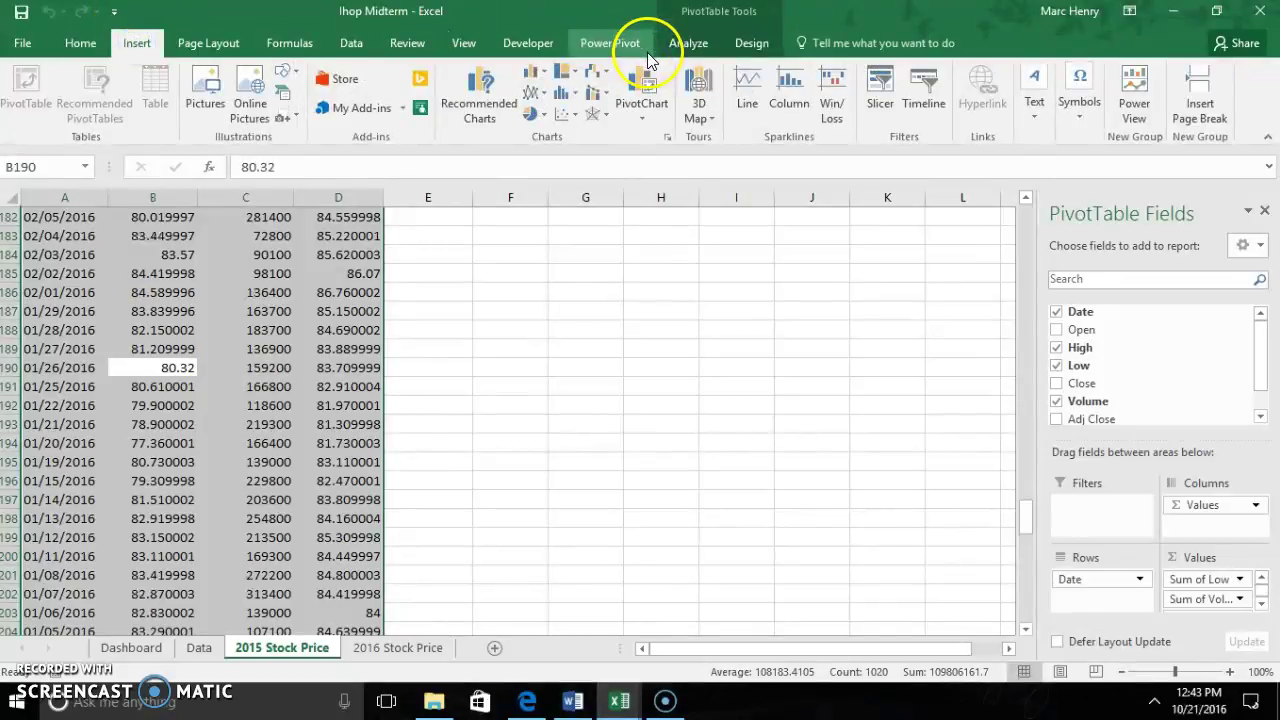
{"action": "left_click", "coordinate": [534, 118]}
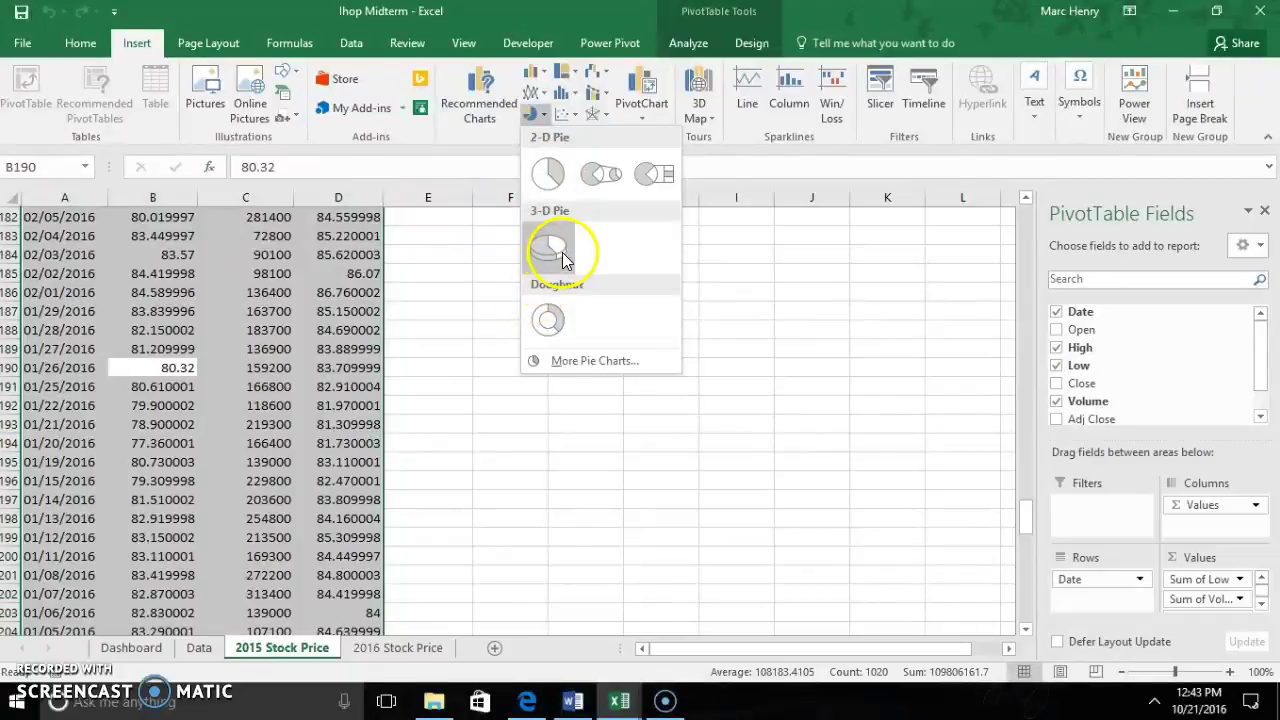
{"action": "left_click", "coordinate": [585, 358]}
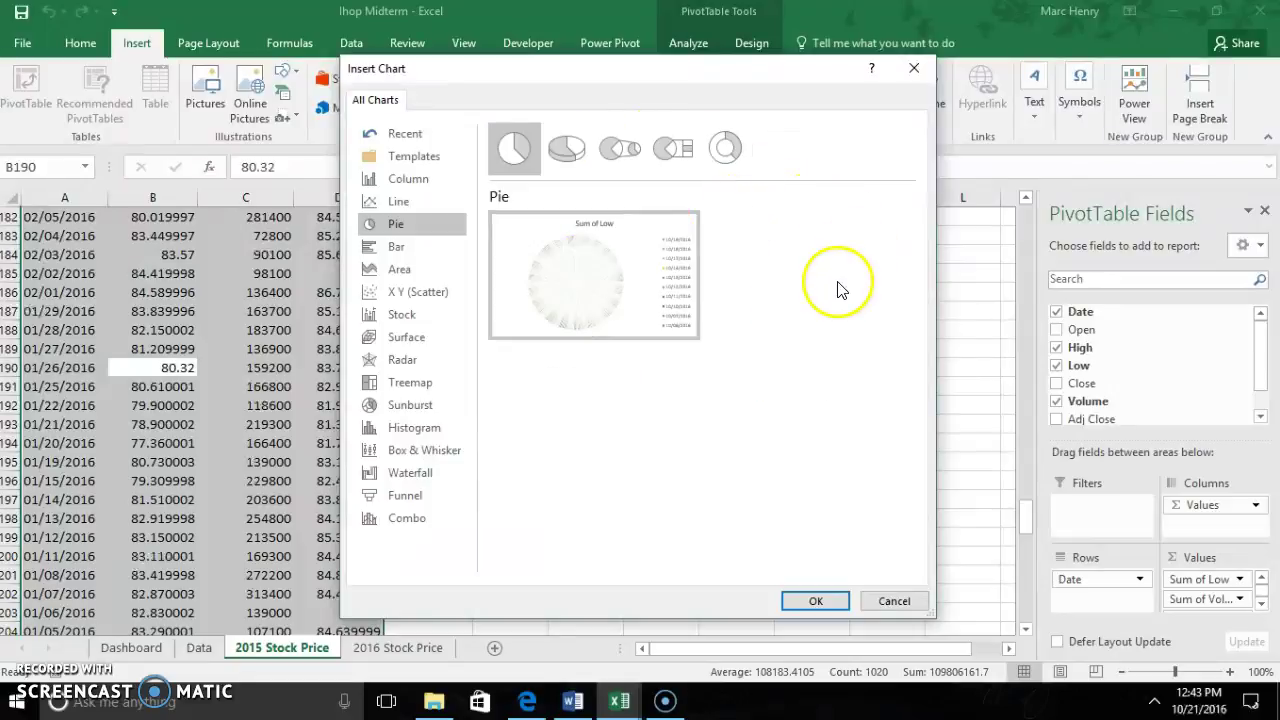
{"action": "left_click", "coordinate": [890, 600]}
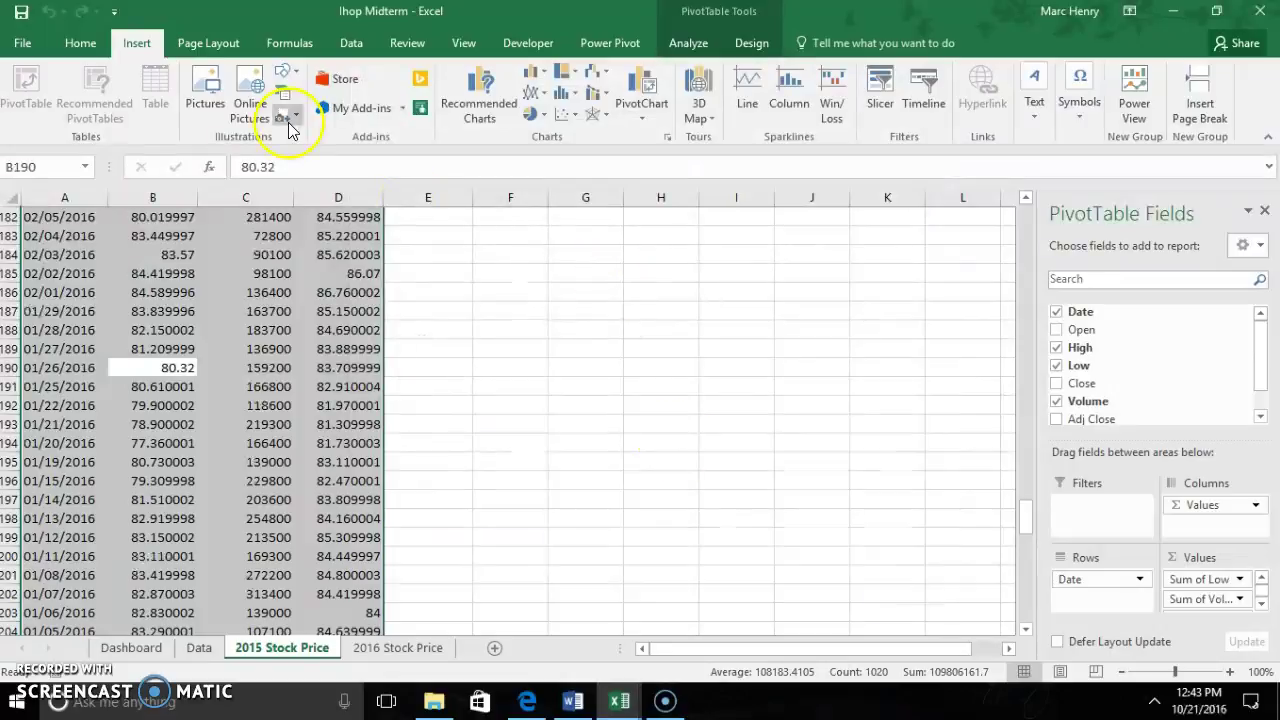
Step: Insert a 3-D pie PivotChart from the selected PivotTable and place it beside the data, over columns E to J
{"action": "left_click", "coordinate": [529, 117]}
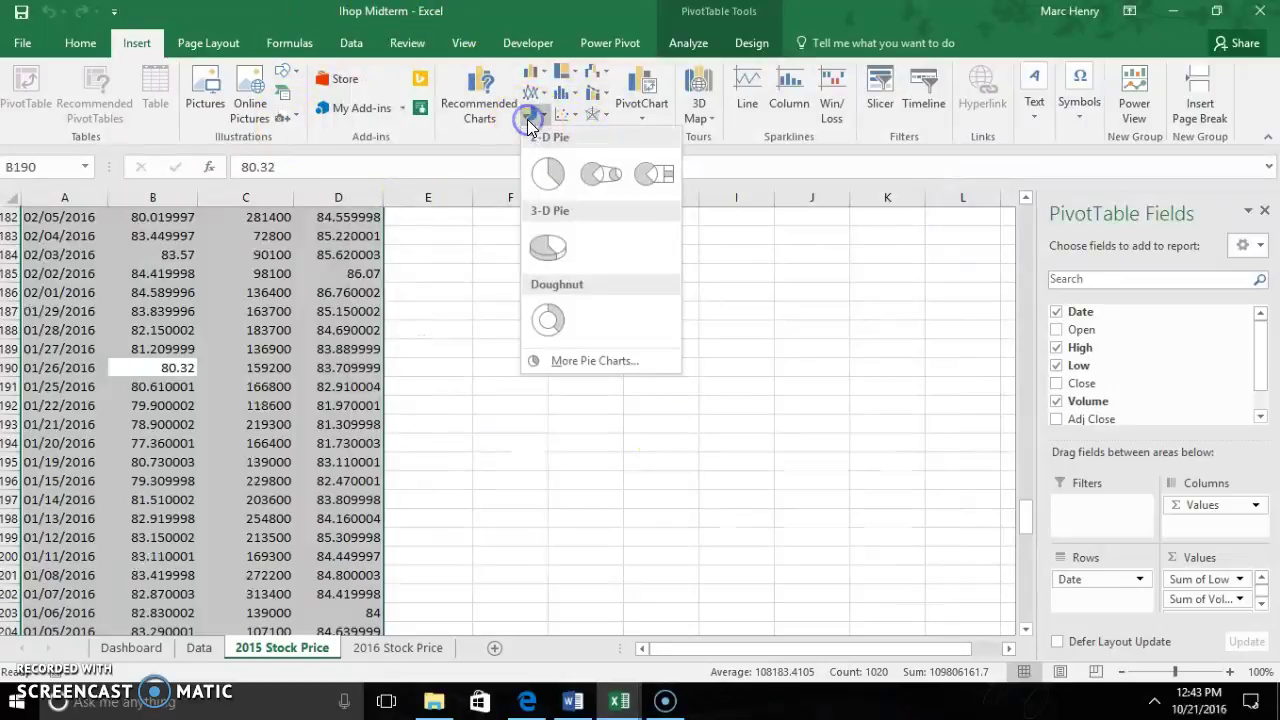
{"action": "left_click", "coordinate": [555, 247]}
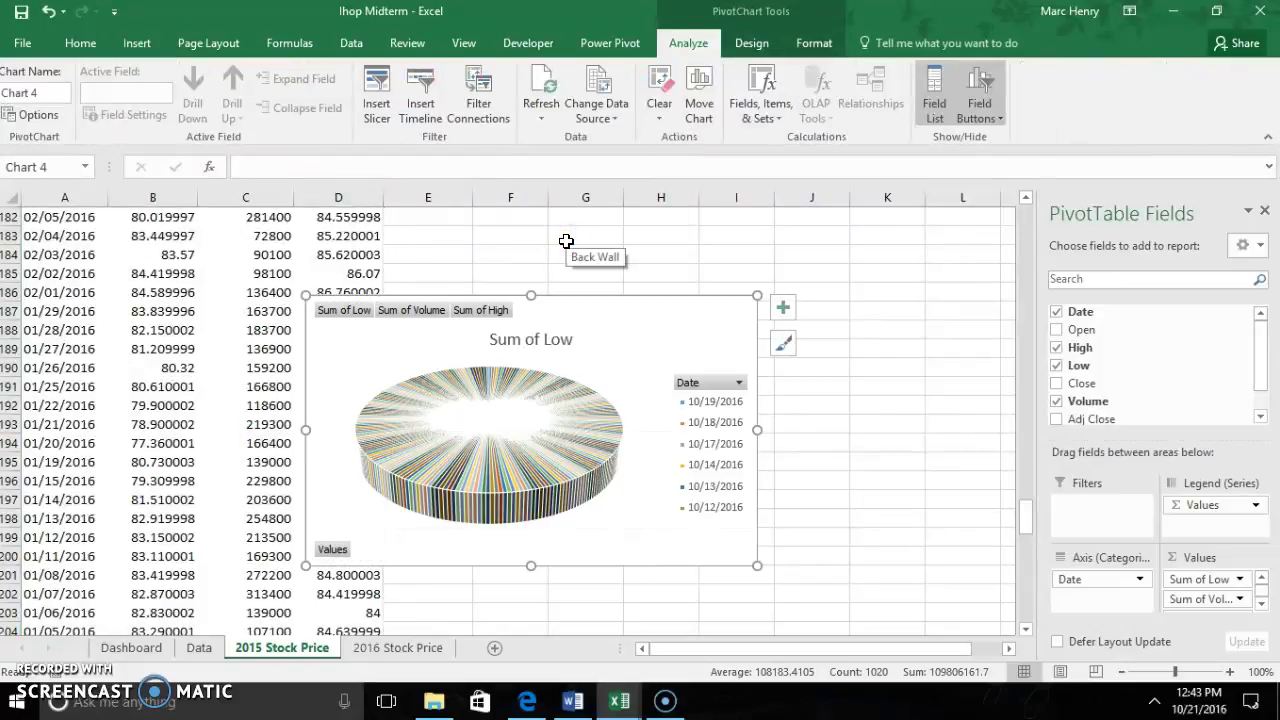
{"action": "left_click_drag", "start_coordinate": [600, 346], "coordinate": [724, 298]}
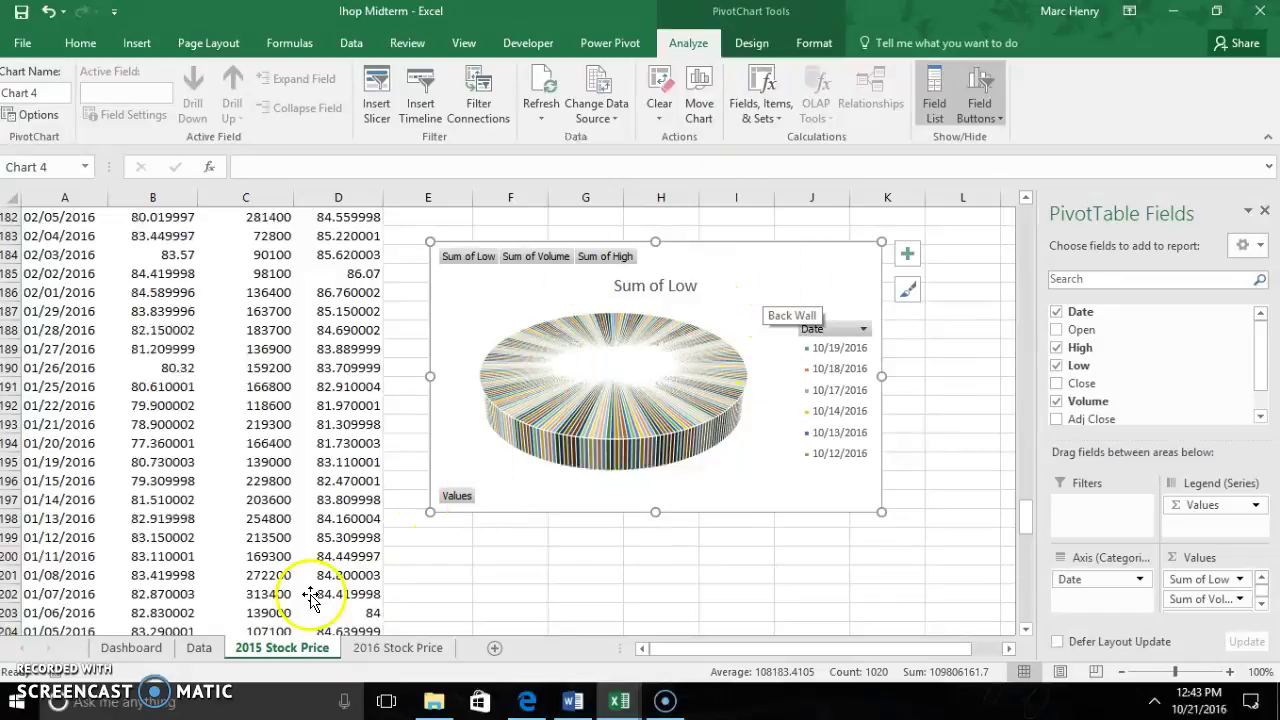
Step: Check the pie charts on the Dashboard for comparison and return to the 2015 Stock Price sheet
{"action": "left_click", "coordinate": [130, 648]}
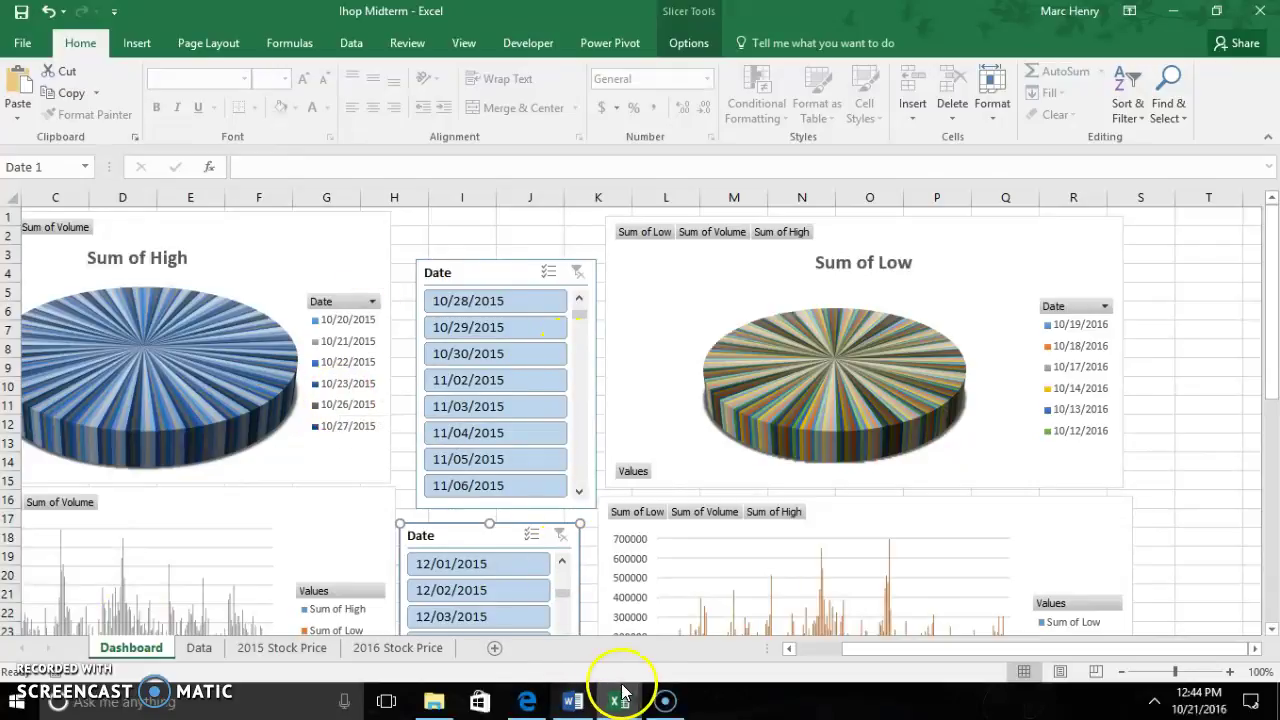
{"action": "left_click", "coordinate": [282, 648]}
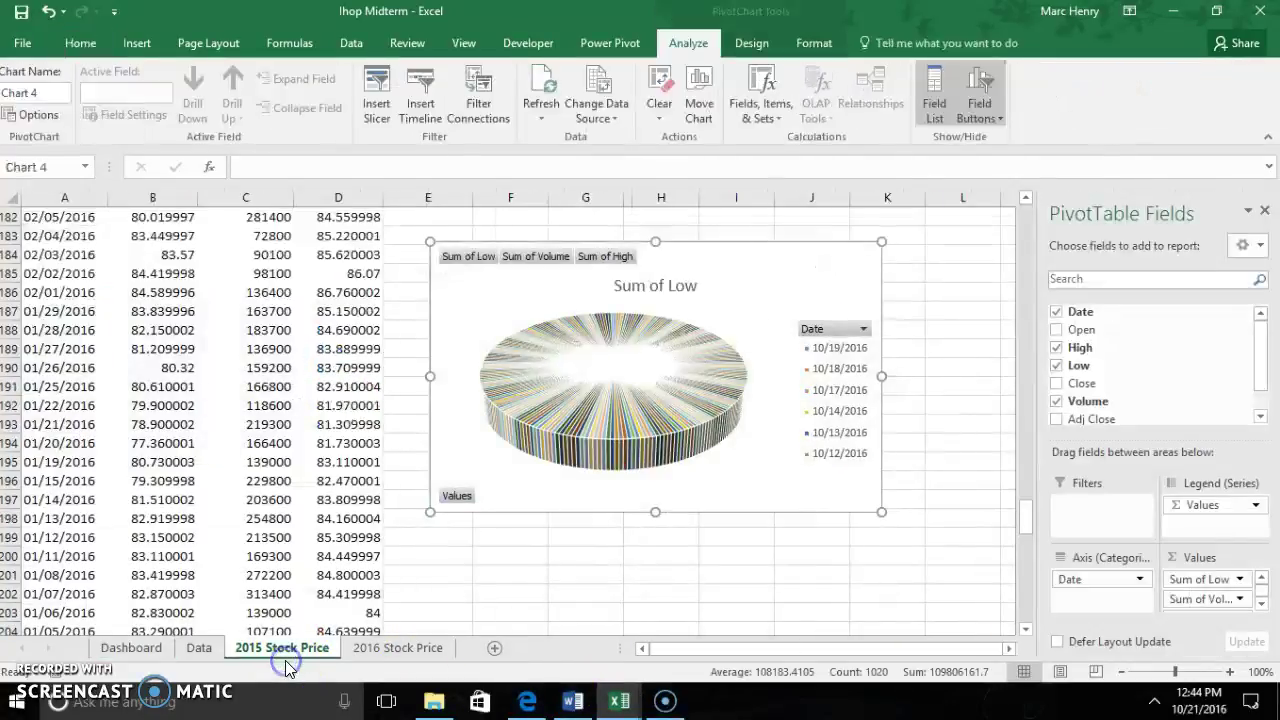
Step: Cut the 3-D pie chart from the 2015 Stock Price sheet
{"action": "left_click", "coordinate": [717, 306]}
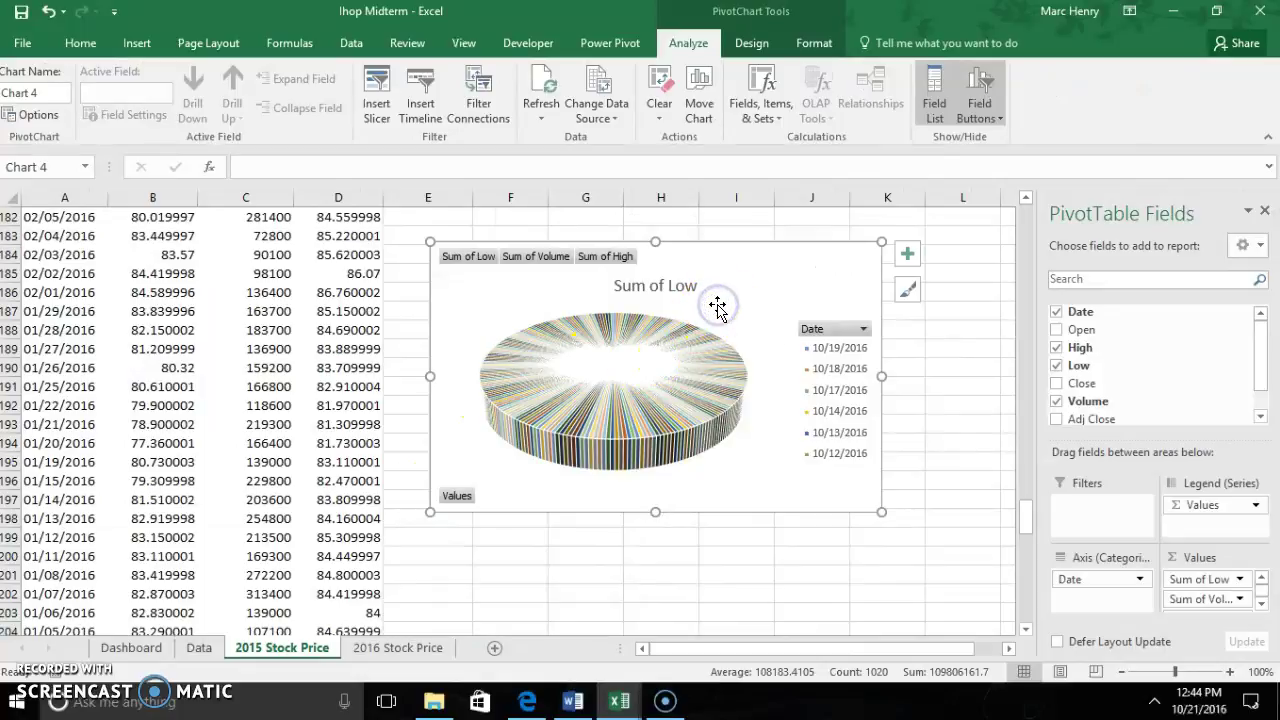
{"action": "left_click", "coordinate": [733, 283]}
{"action": "right_click", "coordinate": [733, 283]}
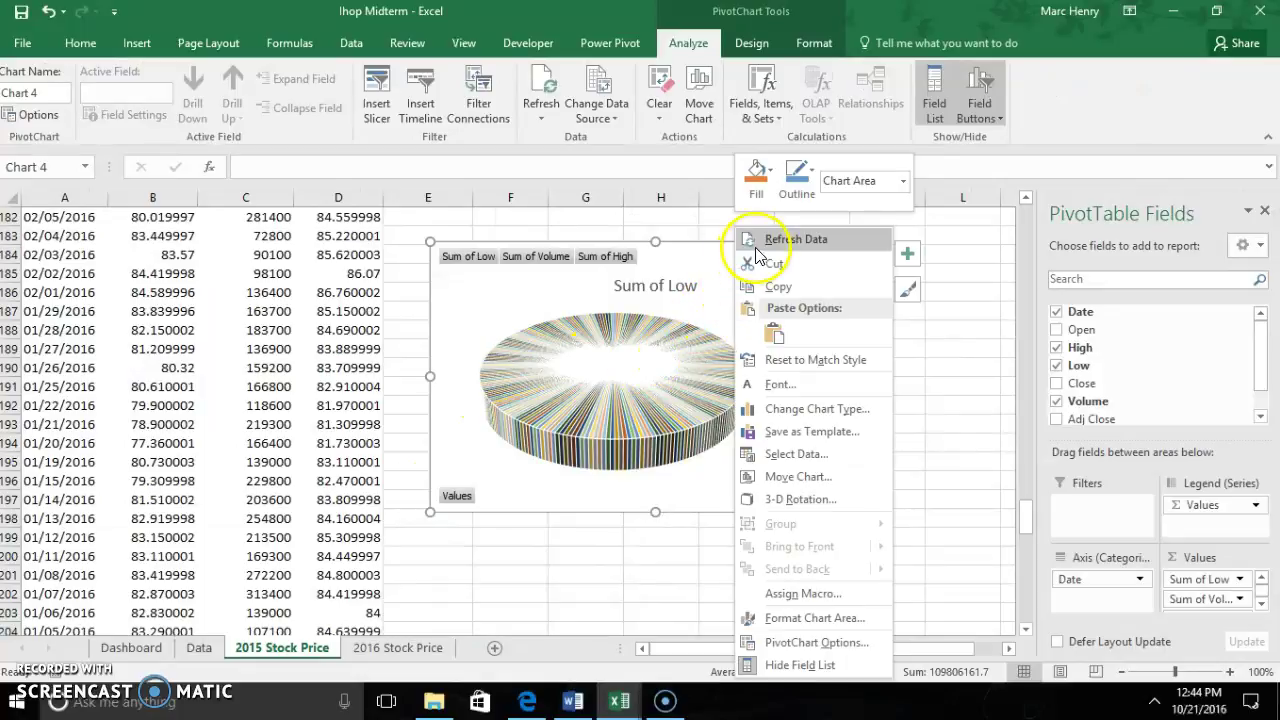
{"action": "left_click", "coordinate": [770, 262]}
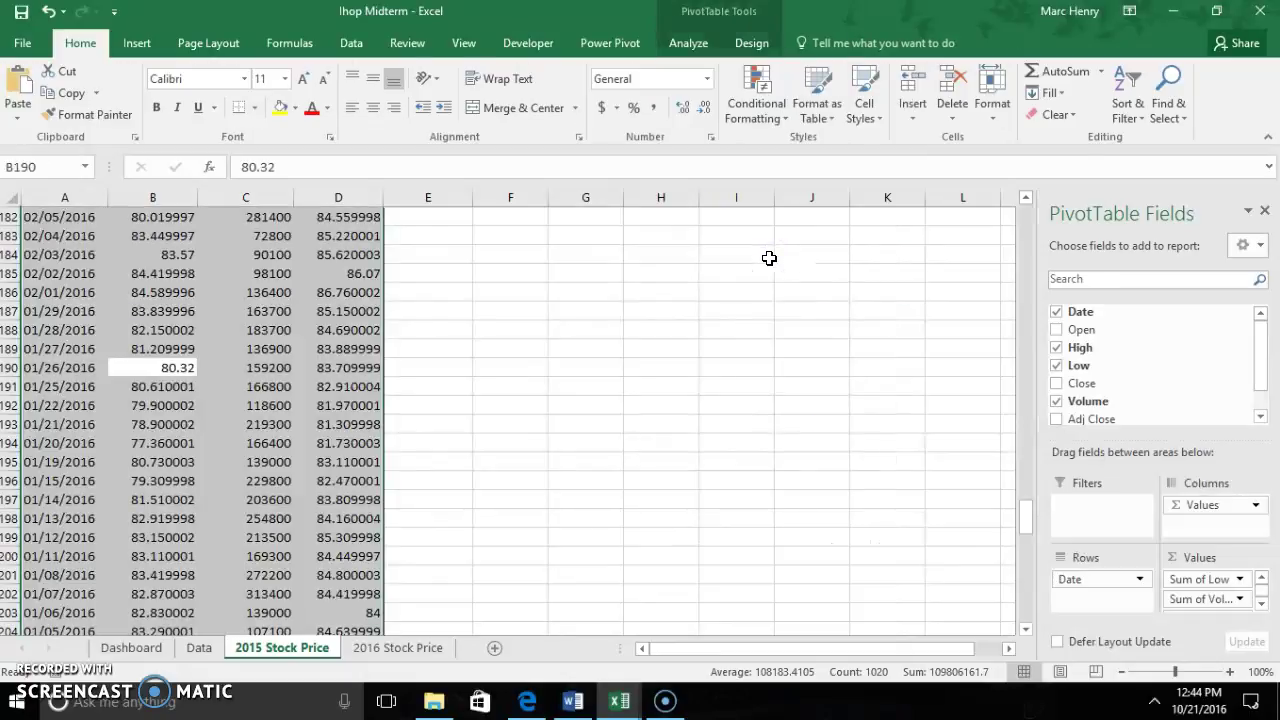
{"action": "left_click", "coordinate": [414, 383]}
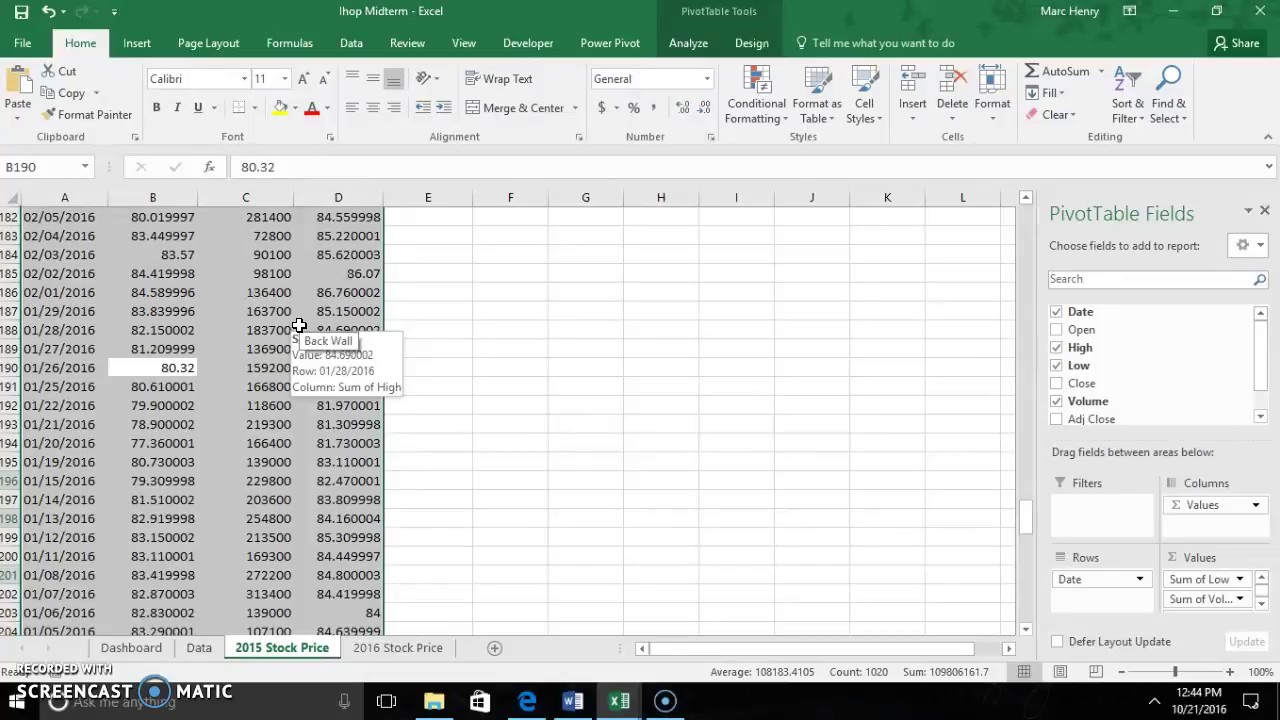
Step: Select the whole PivotTable on the 2015 Stock Price sheet again as the source for a column chart
{"action": "left_click", "coordinate": [200, 331]}
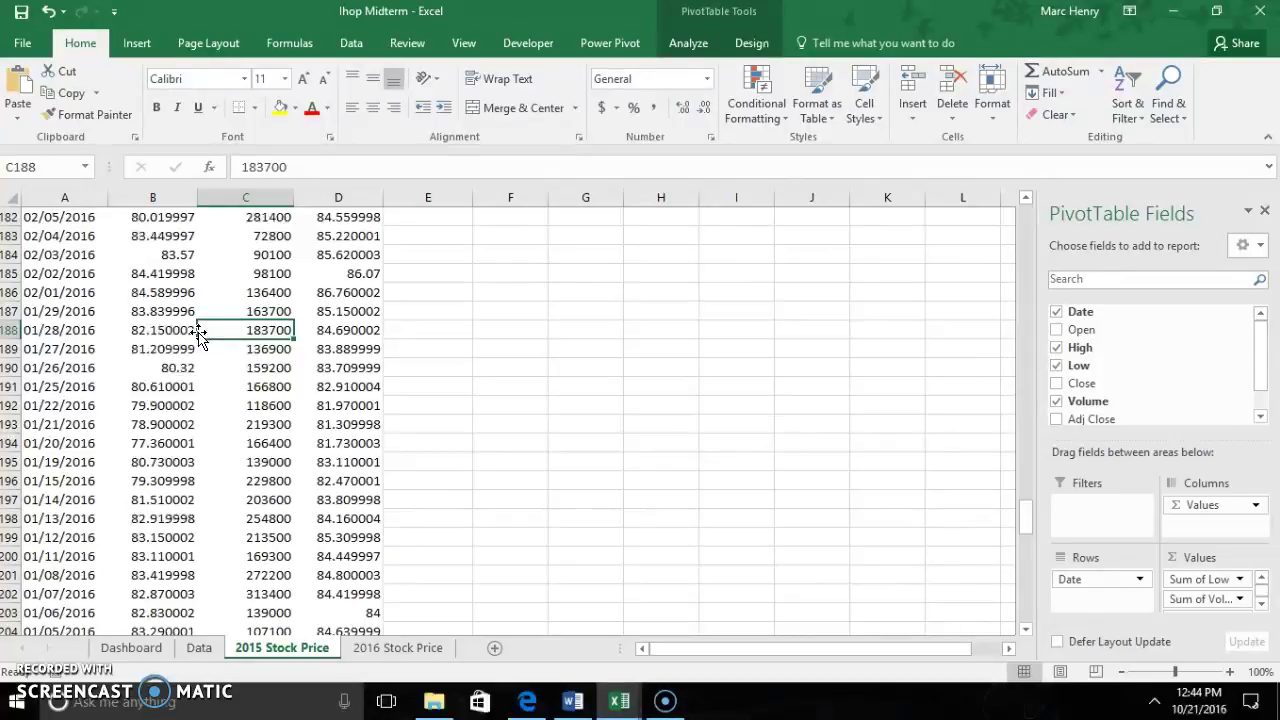
{"action": "left_click", "coordinate": [160, 345]}
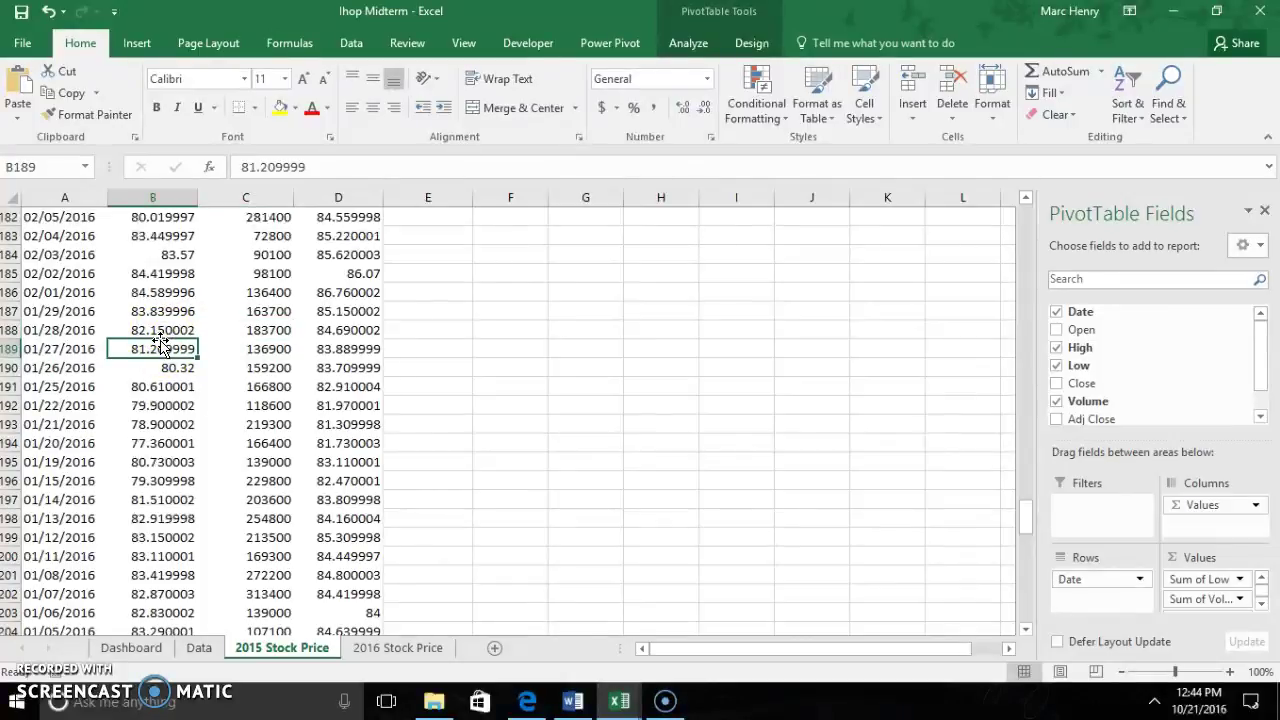
{"action": "key", "text": "ctrl+a"}
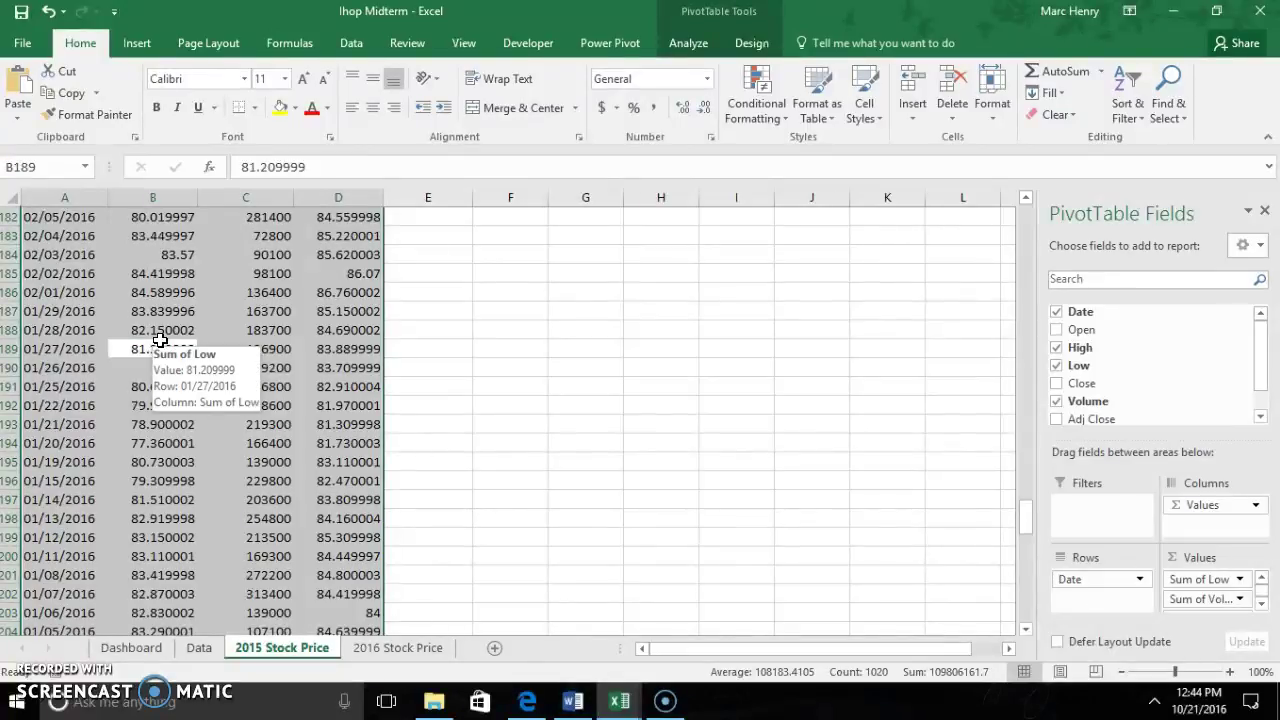
Step: Preview the column chart subtypes, insert a Clustered Column PivotChart and place it beside the data, over columns E to J
{"action": "left_click", "coordinate": [146, 42]}
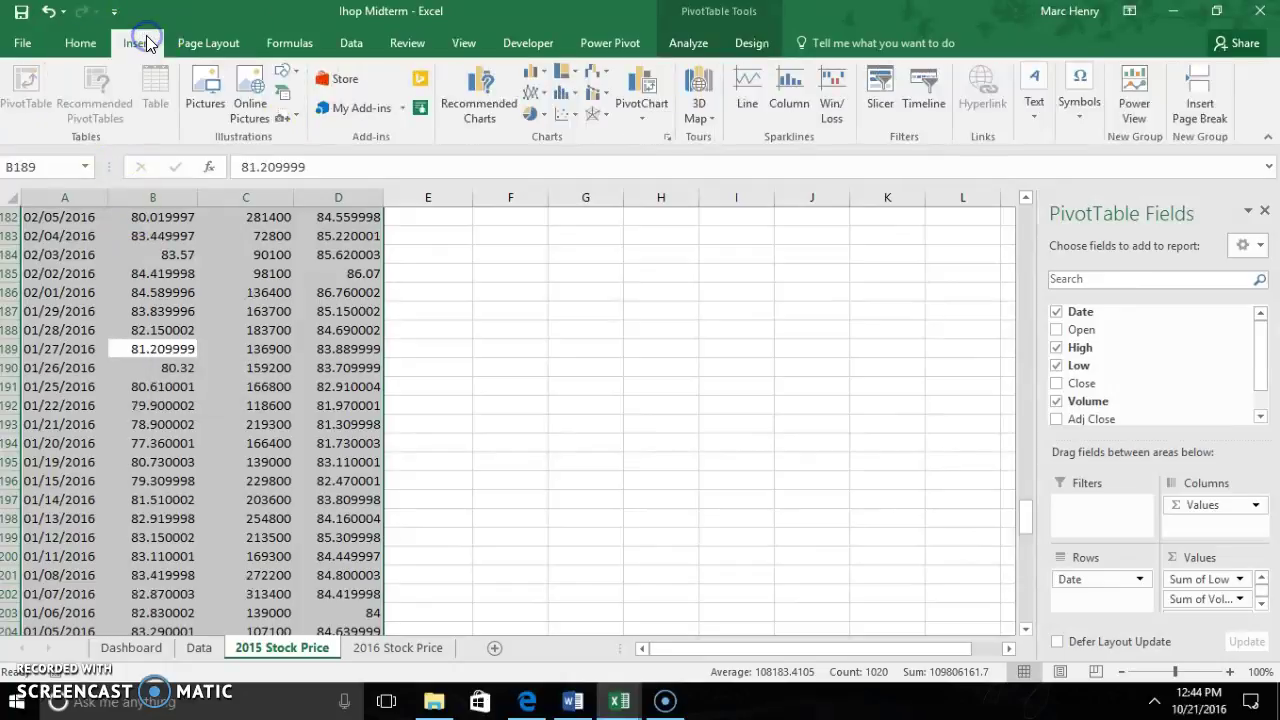
{"action": "left_click", "coordinate": [539, 74]}
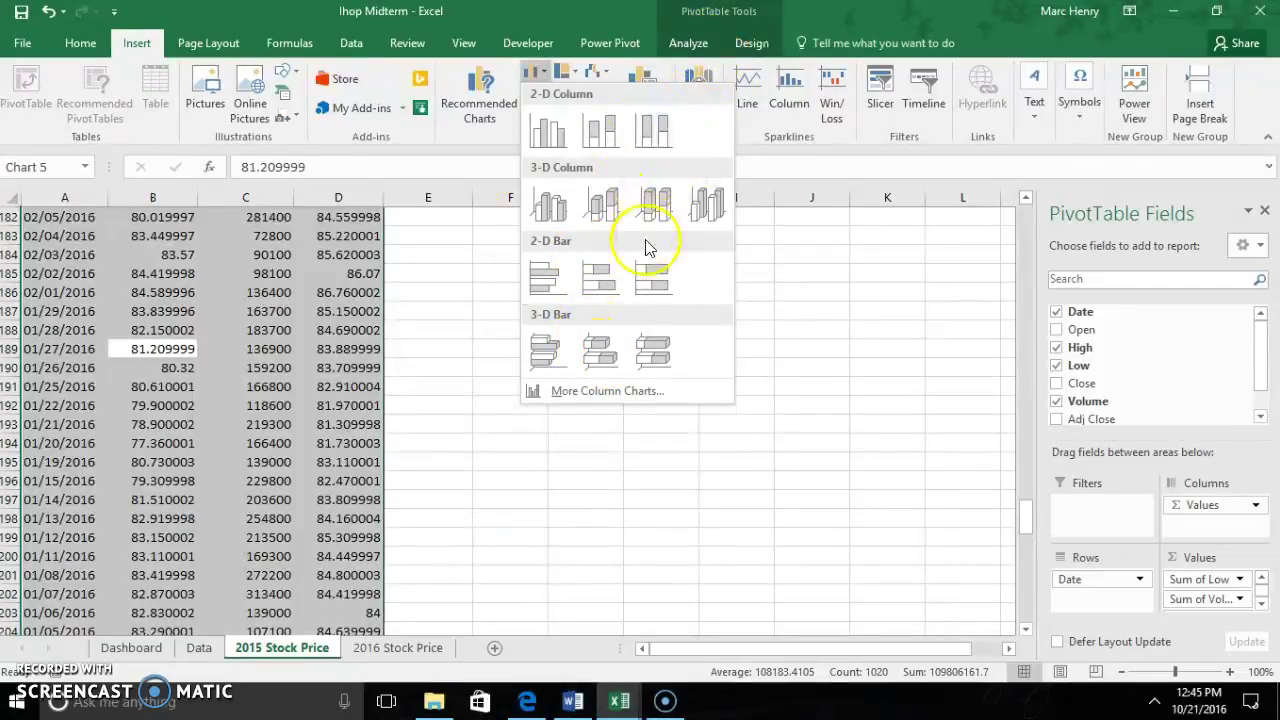
{"action": "left_click", "coordinate": [636, 390]}
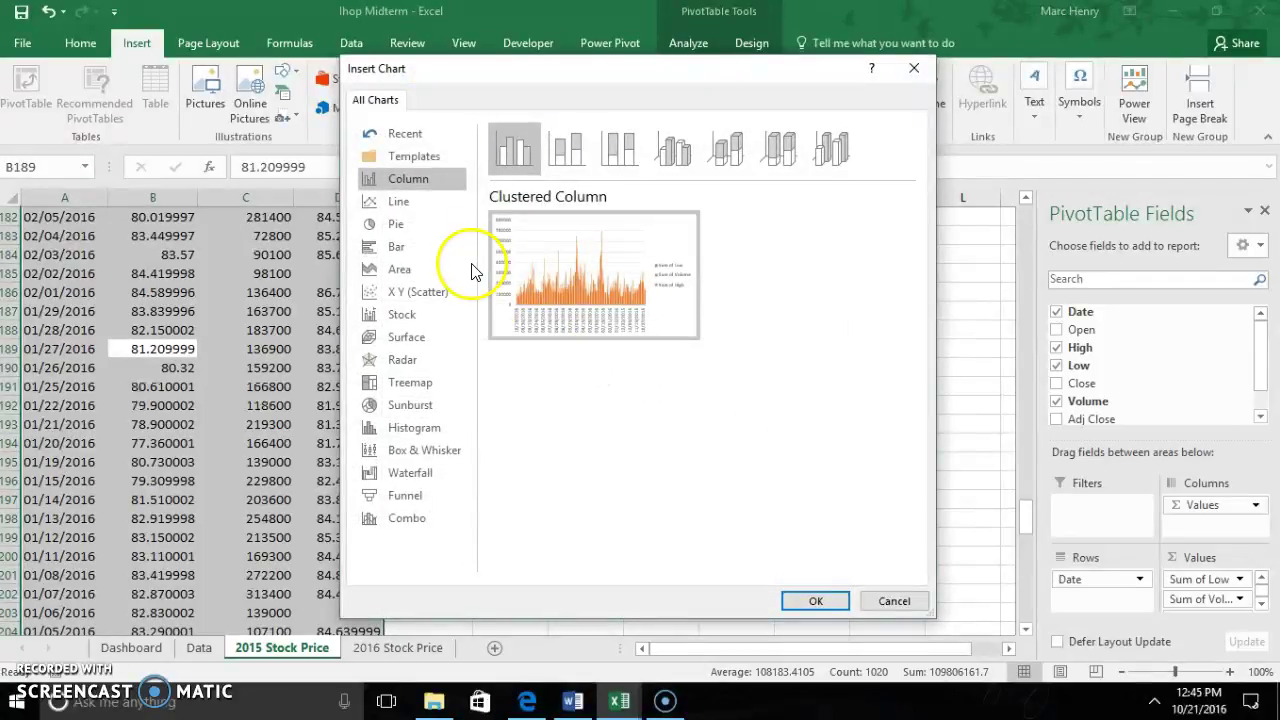
{"action": "left_click", "coordinate": [577, 162]}
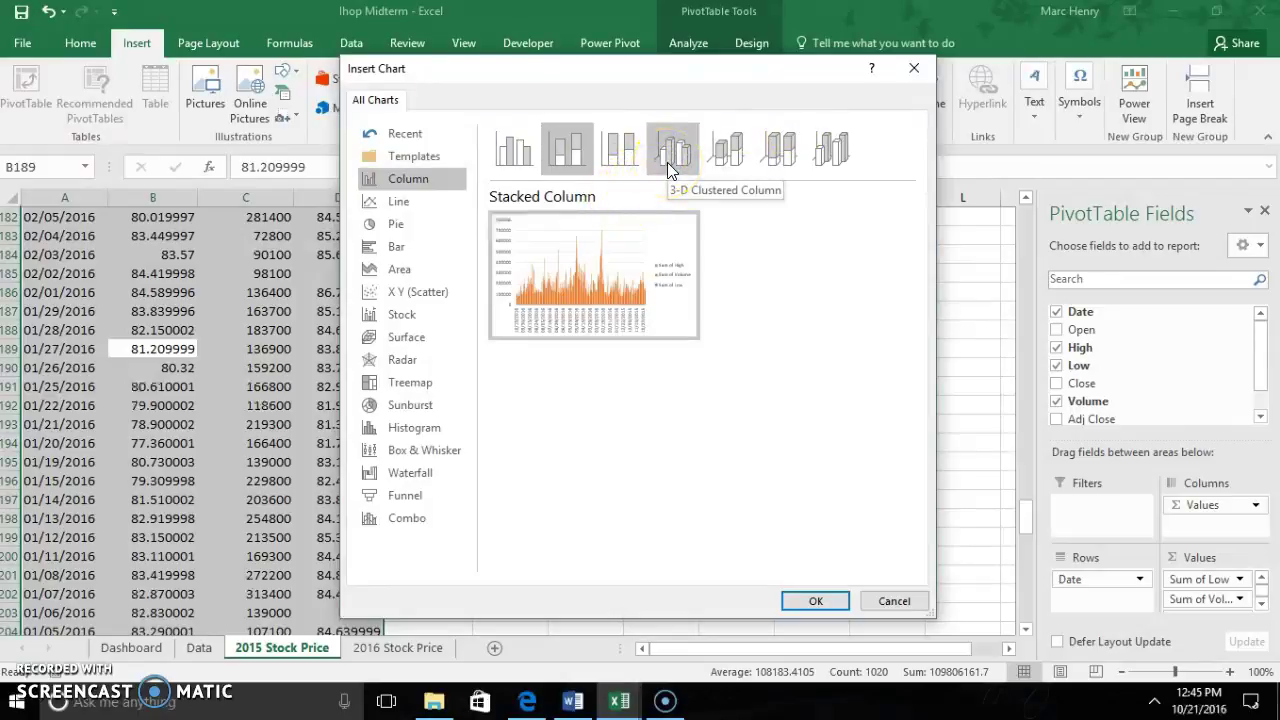
{"action": "left_click", "coordinate": [735, 152]}
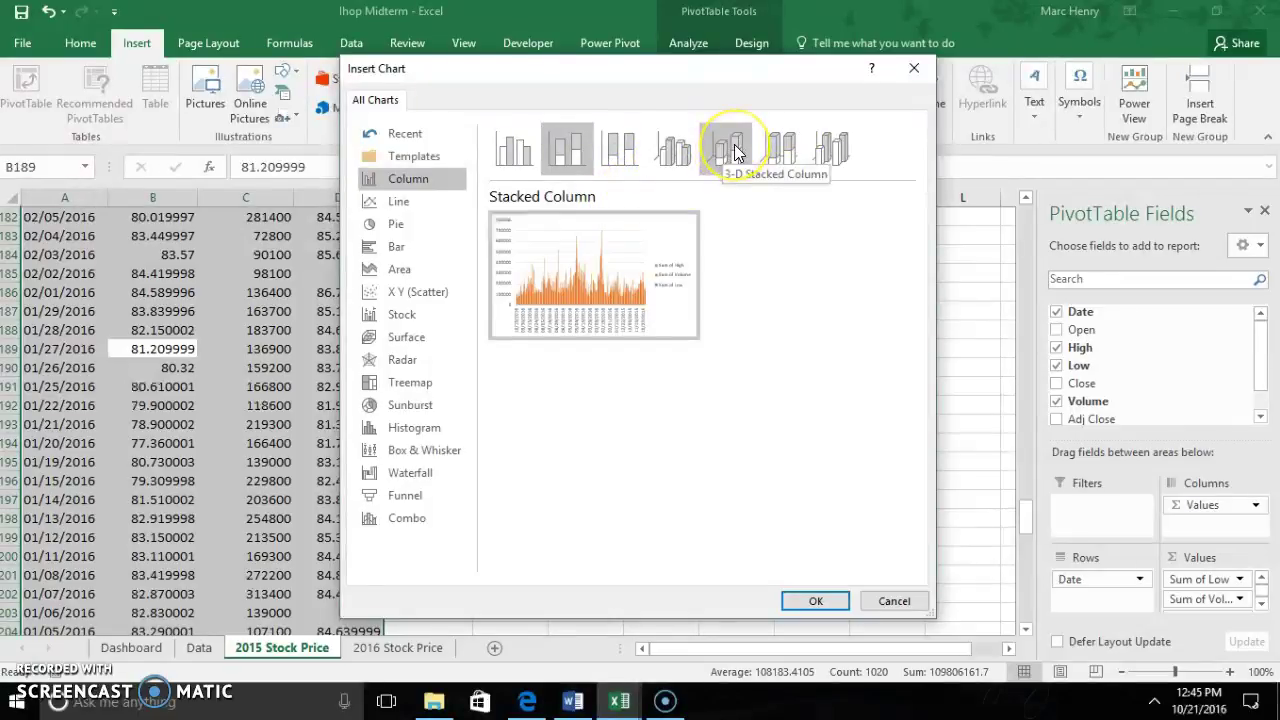
{"action": "left_click", "coordinate": [822, 150]}
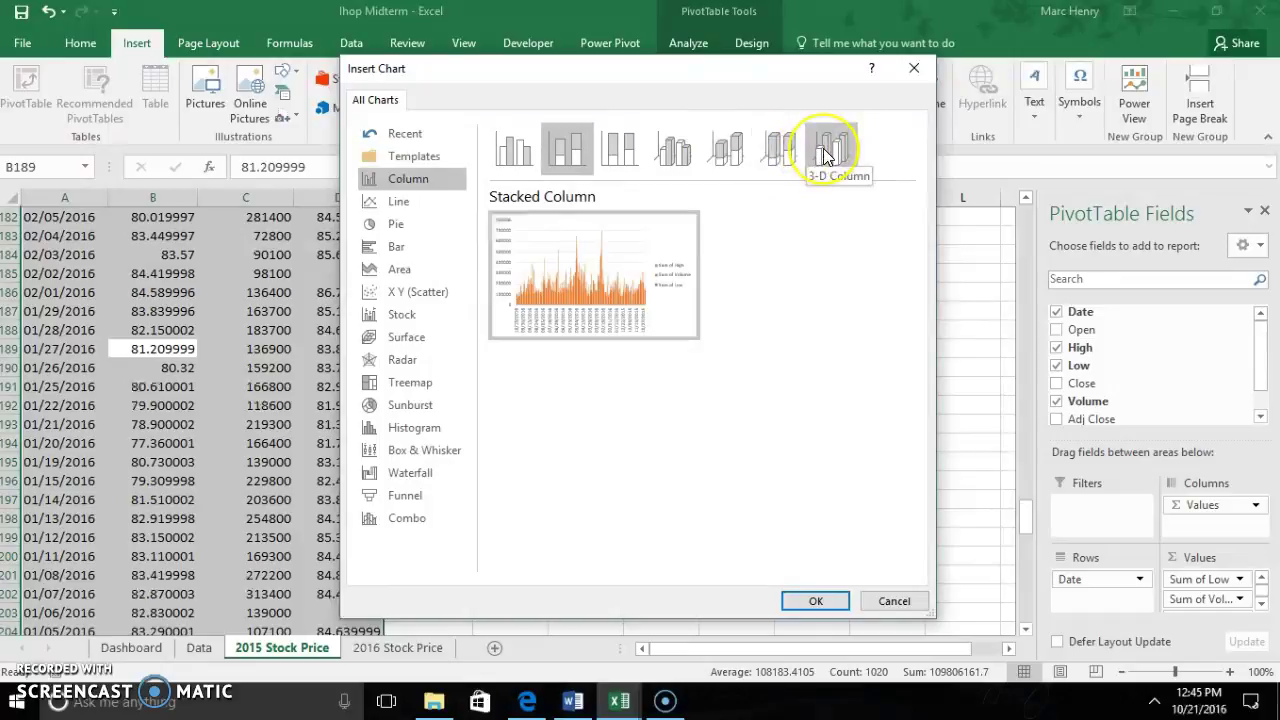
{"action": "left_click", "coordinate": [825, 152]}
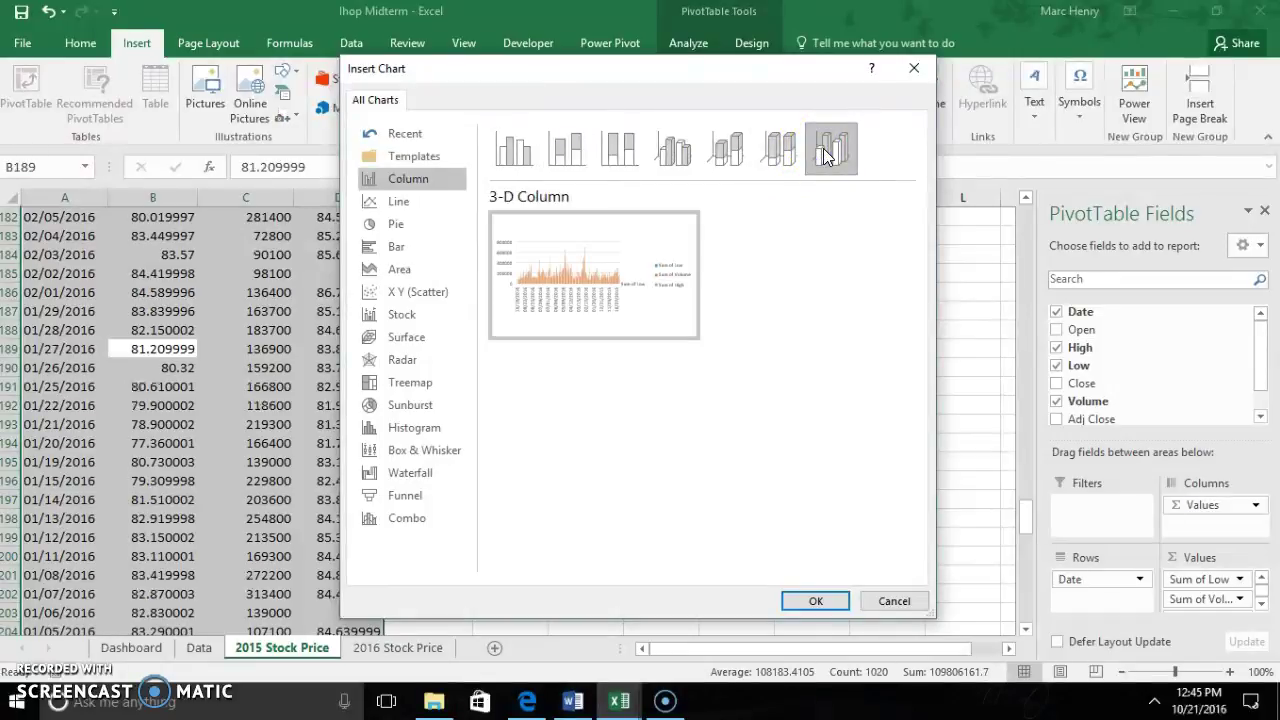
{"action": "left_click", "coordinate": [610, 162]}
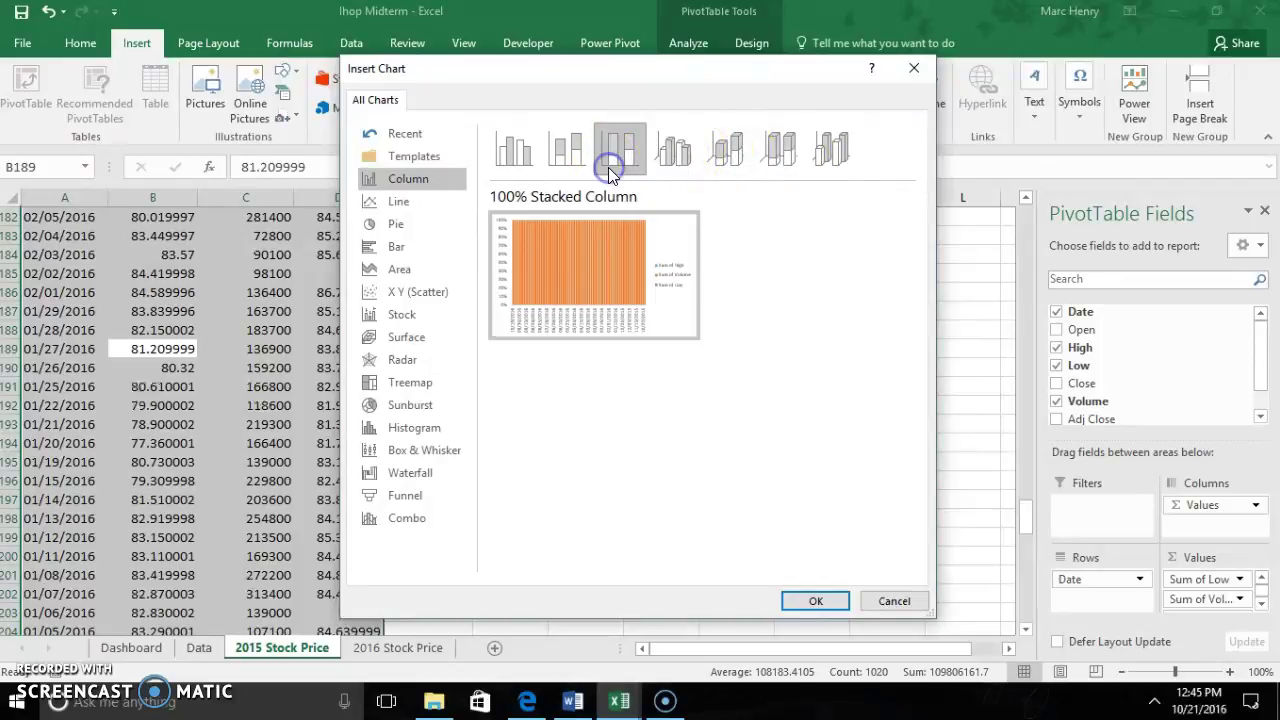
{"action": "left_click", "coordinate": [523, 158]}
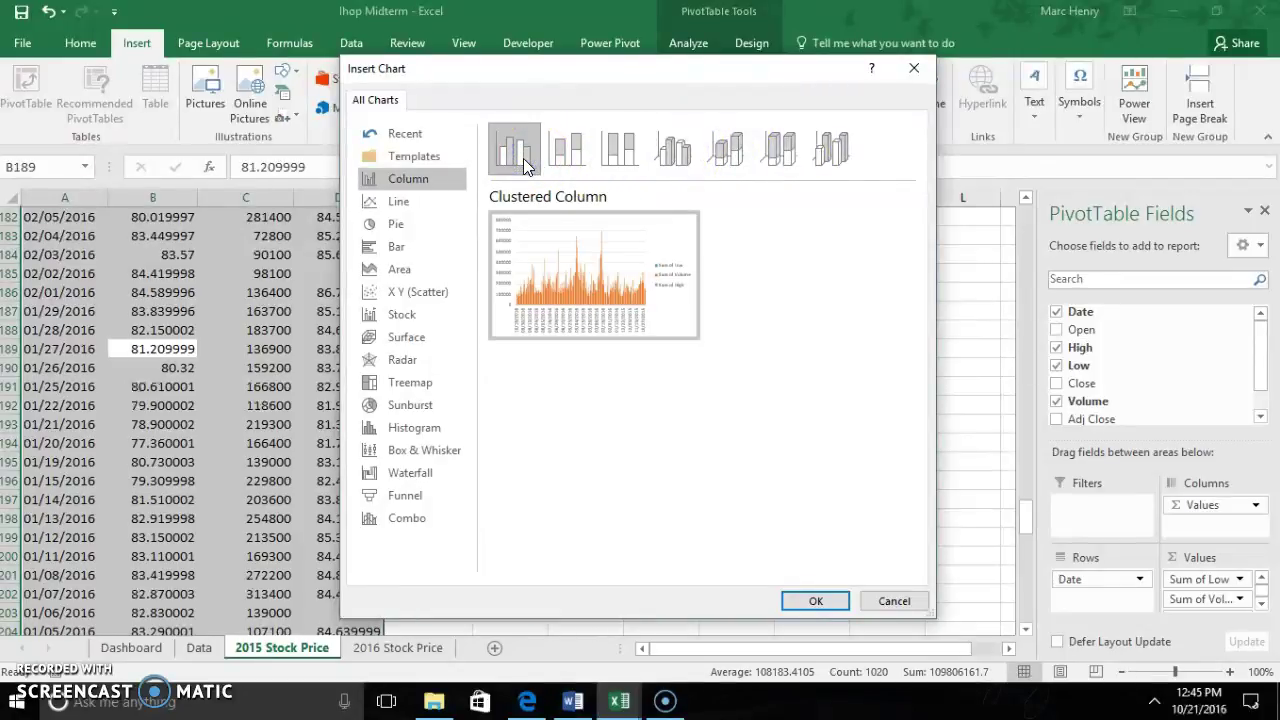
{"action": "left_click", "coordinate": [811, 597]}
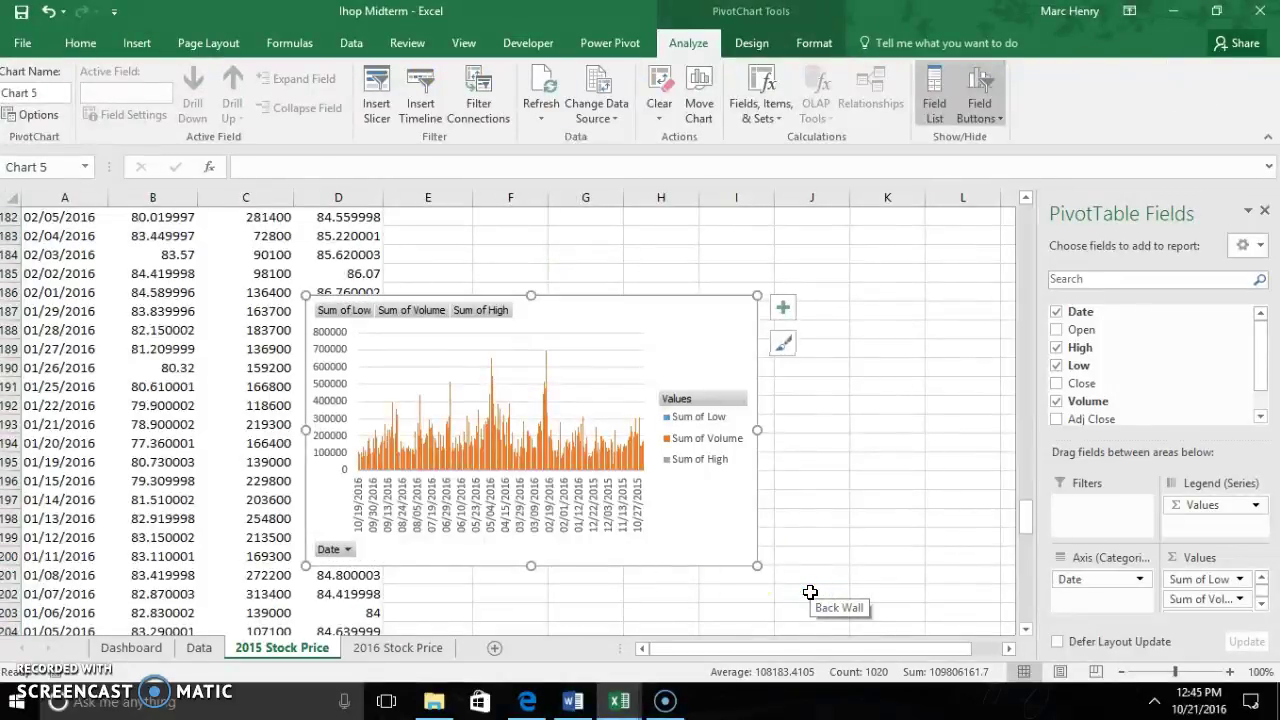
{"action": "left_click_drag", "start_coordinate": [634, 317], "coordinate": [730, 258]}
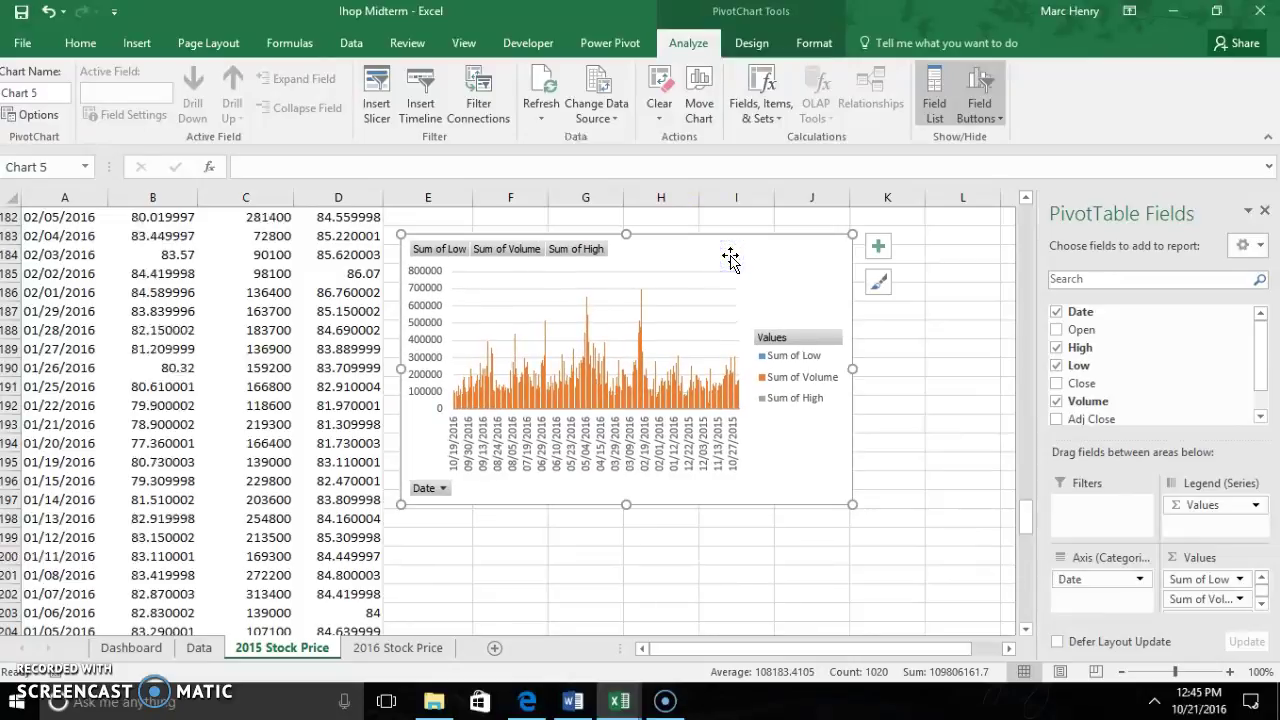
Step: Compare the new column chart with the Dashboard's column charts and look over the 2015 and 2016 Stock Price sheets
{"action": "left_click", "coordinate": [138, 648]}
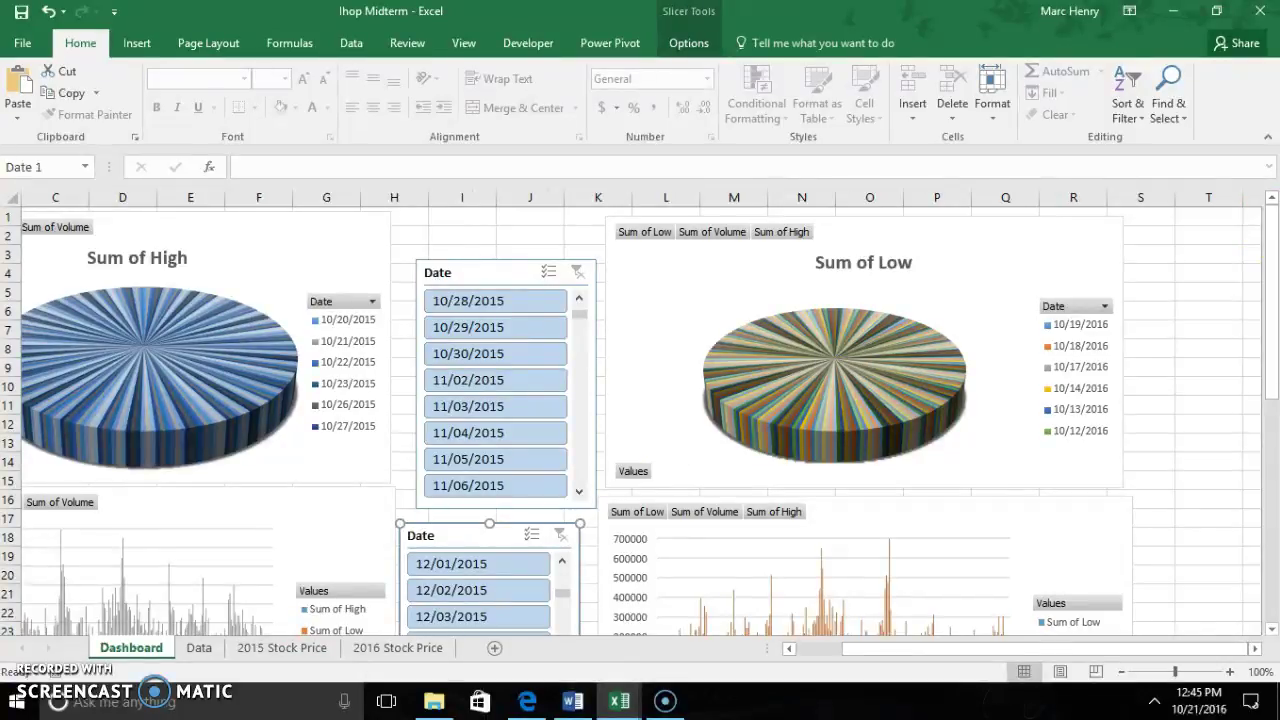
{"action": "left_click", "coordinate": [397, 647]}
{"action": "left_click", "coordinate": [282, 647]}
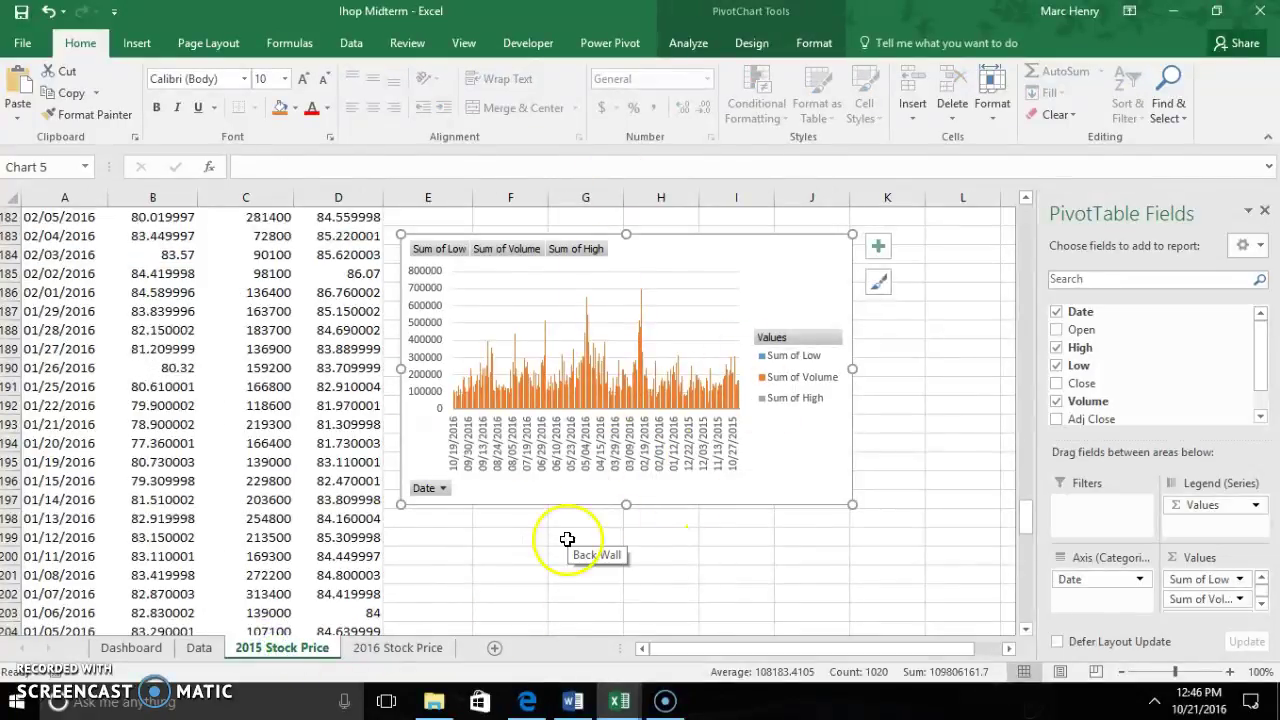
{"action": "left_click", "coordinate": [140, 648]}
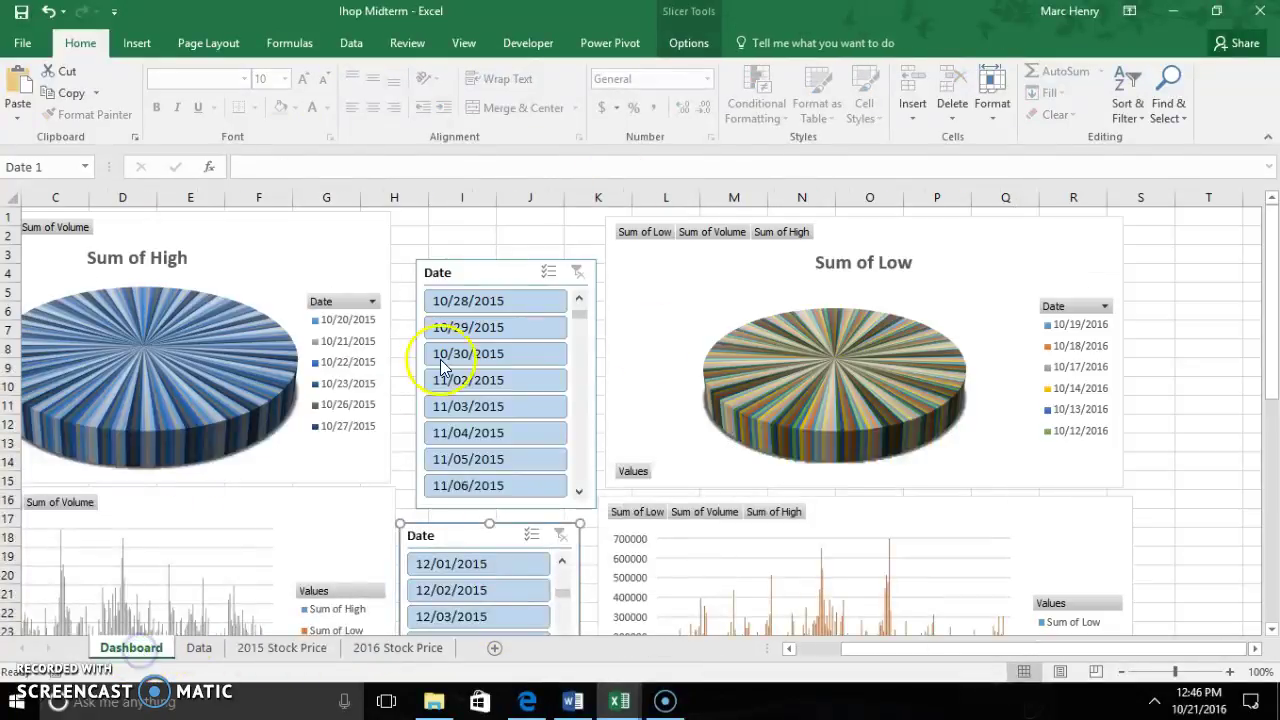
{"action": "left_click_drag", "start_coordinate": [1272, 258], "coordinate": [1275, 381]}
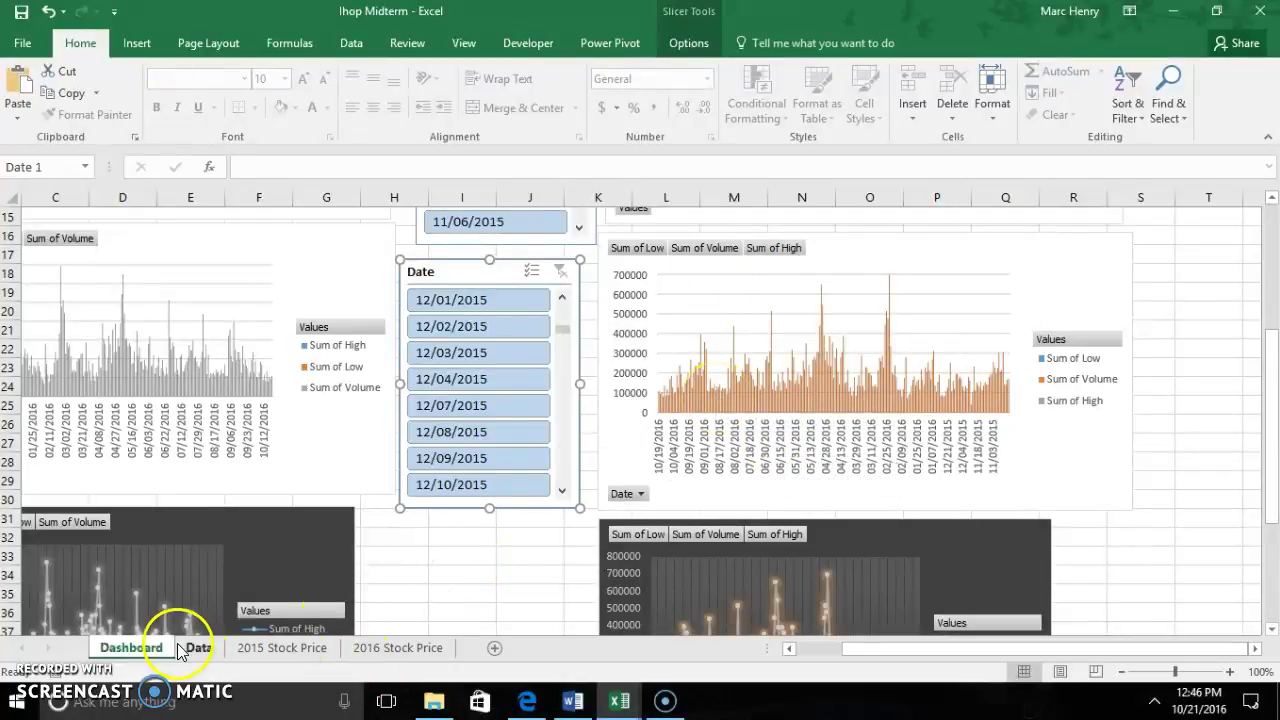
{"action": "left_click", "coordinate": [376, 648]}
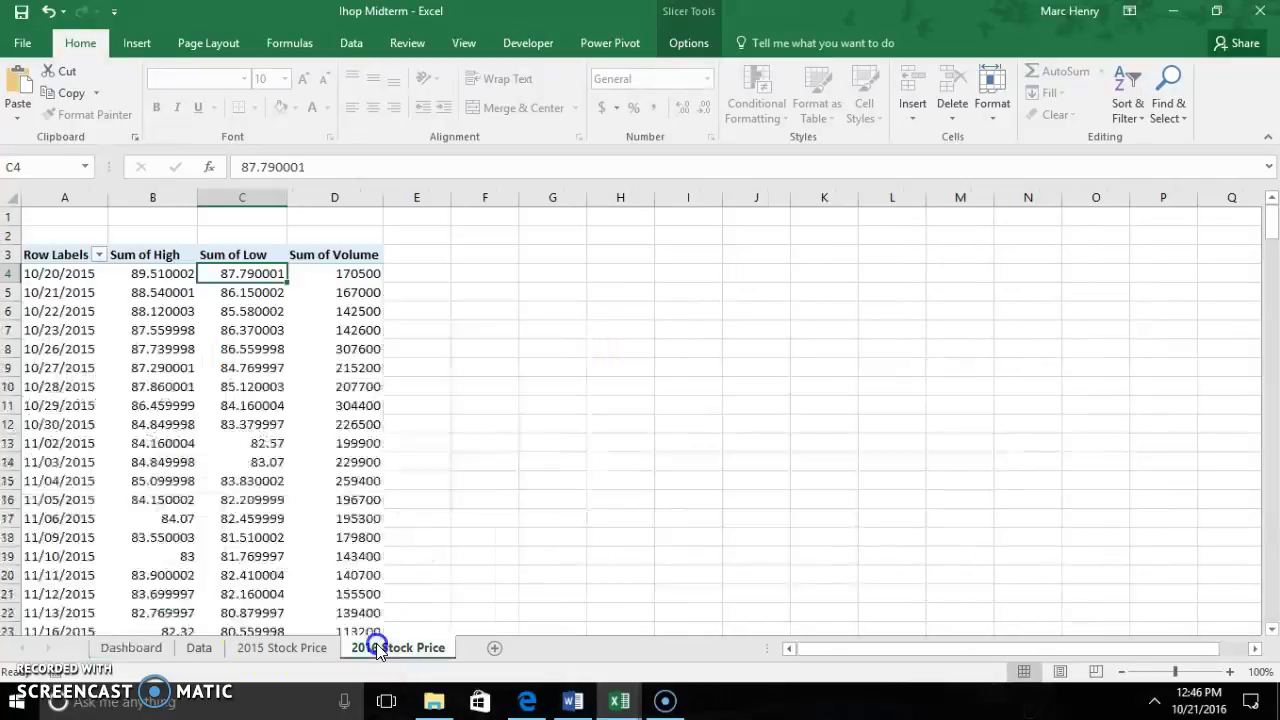
{"action": "left_click", "coordinate": [258, 648]}
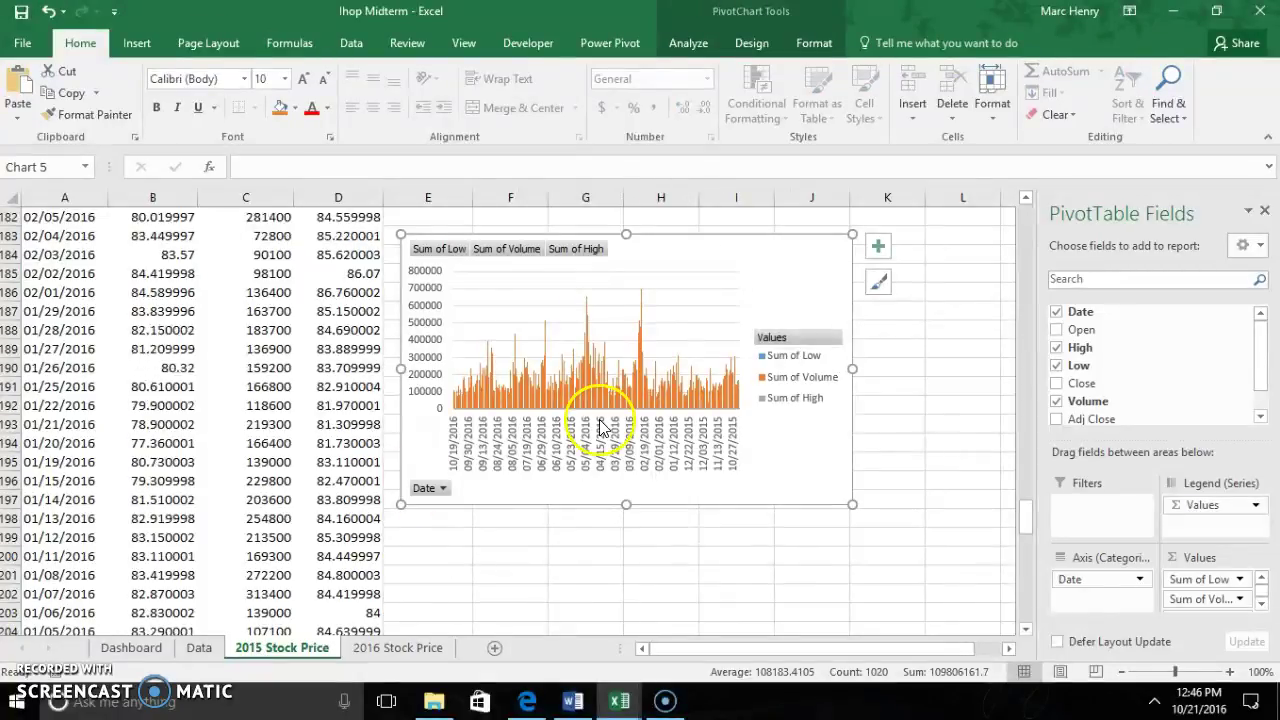
{"action": "left_click", "coordinate": [378, 649]}
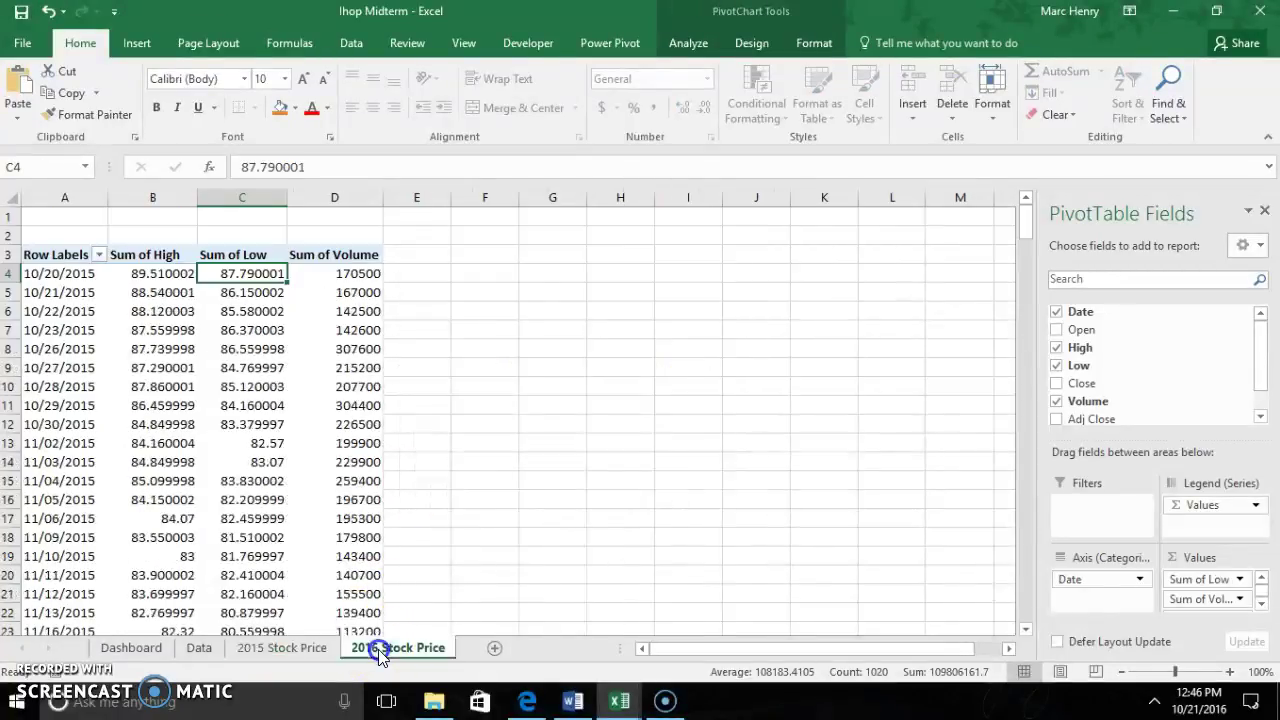
{"action": "left_click", "coordinate": [121, 646]}
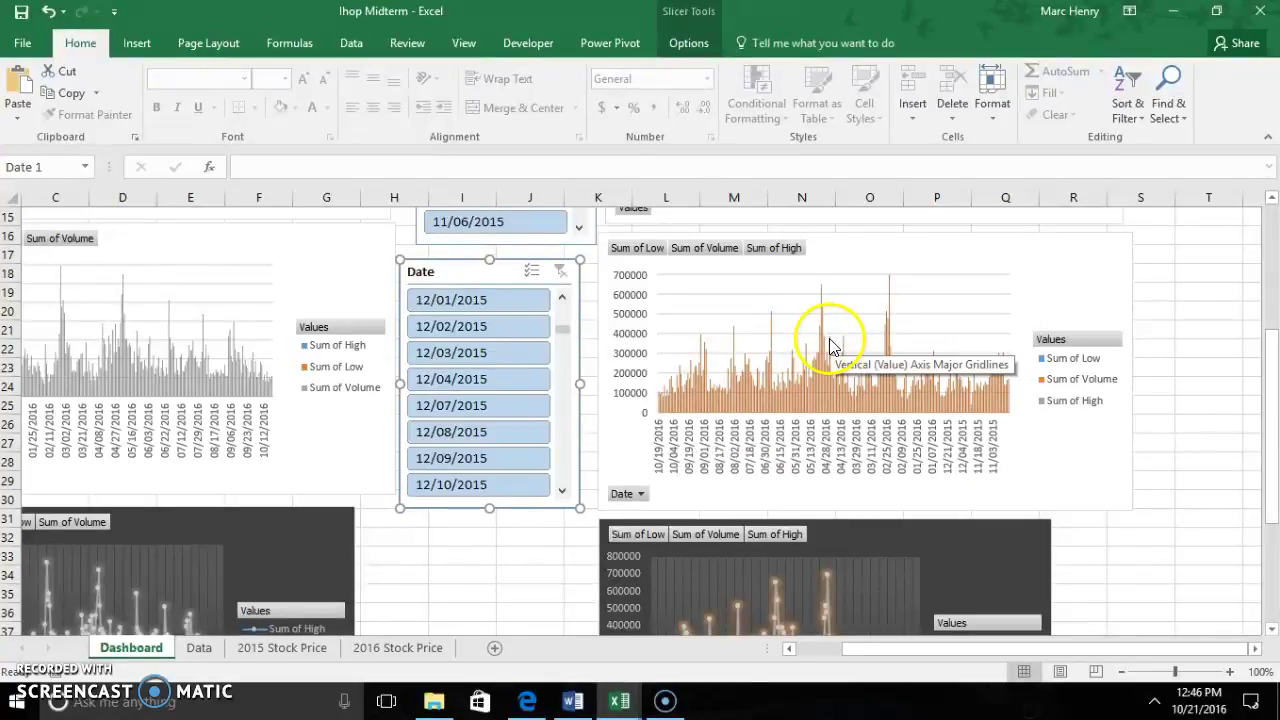
Step: Cut the clustered column chart from the 2015 Stock Price sheet
{"action": "left_click", "coordinate": [240, 650]}
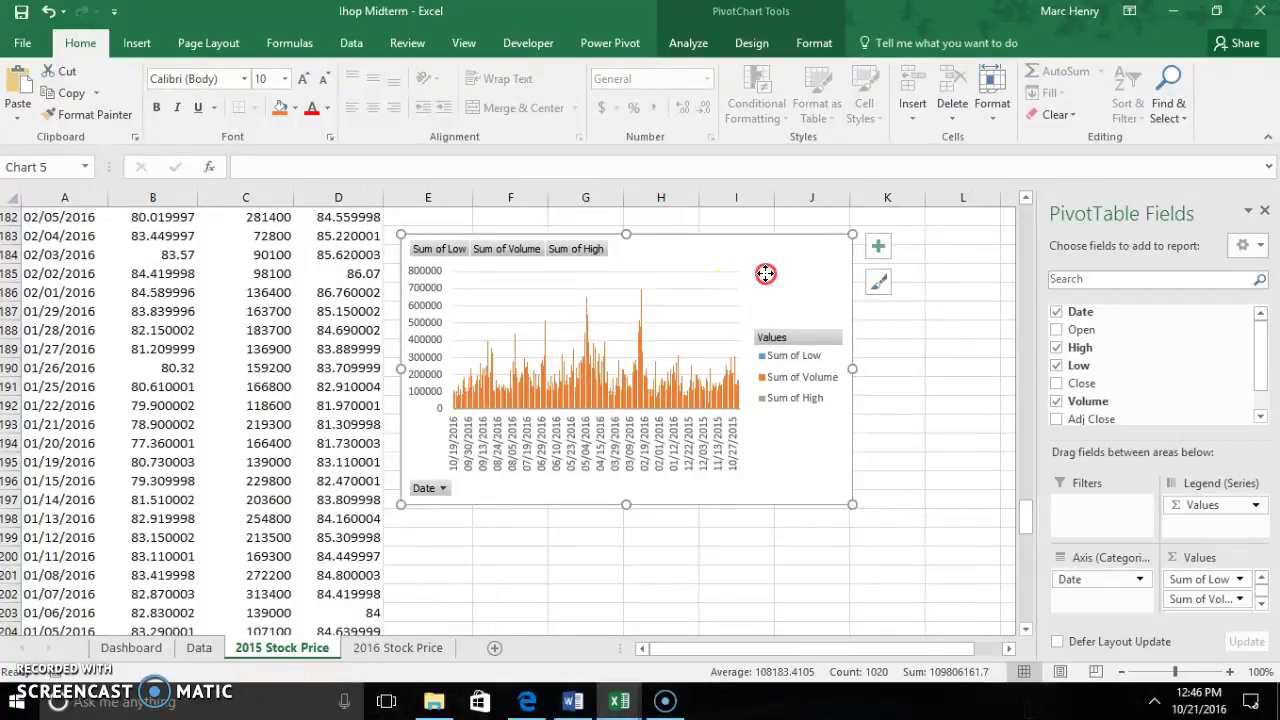
{"action": "right_click", "coordinate": [765, 274]}
{"action": "left_click", "coordinate": [814, 265]}
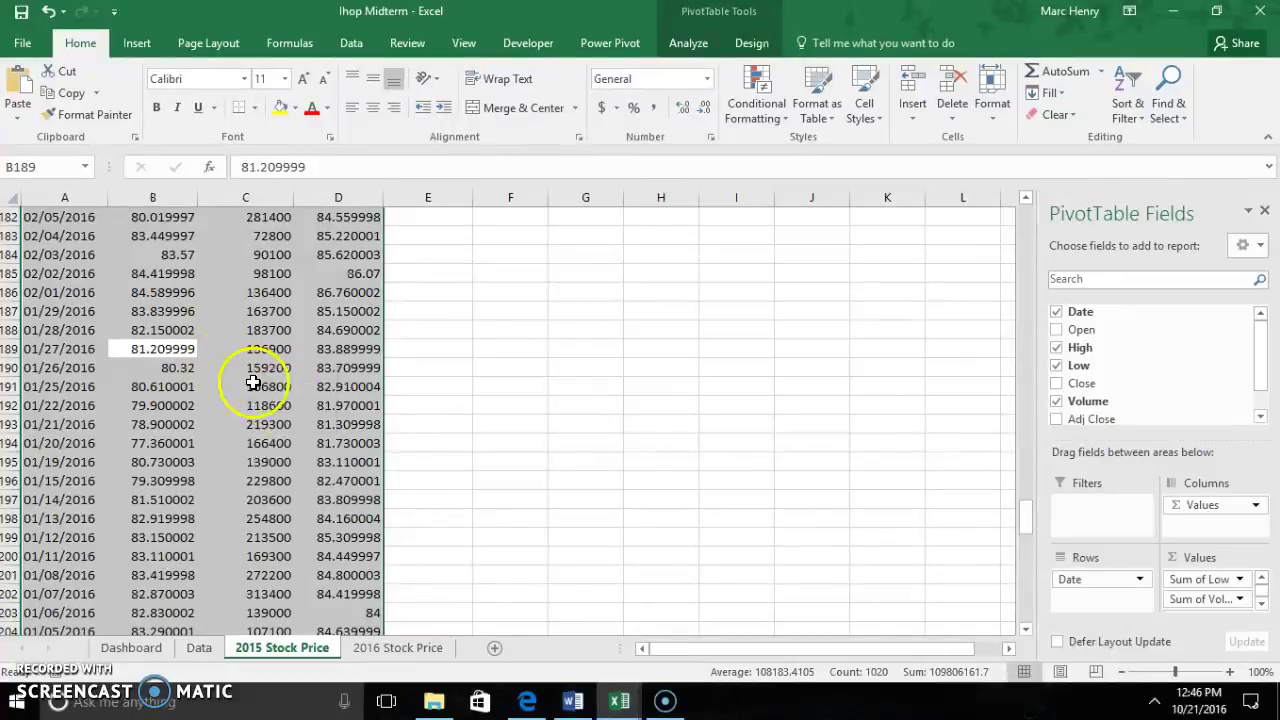
Step: Review the source table on the Data sheet and the Dashboard's pie, column and line charts built from it
{"action": "left_click", "coordinate": [199, 650]}
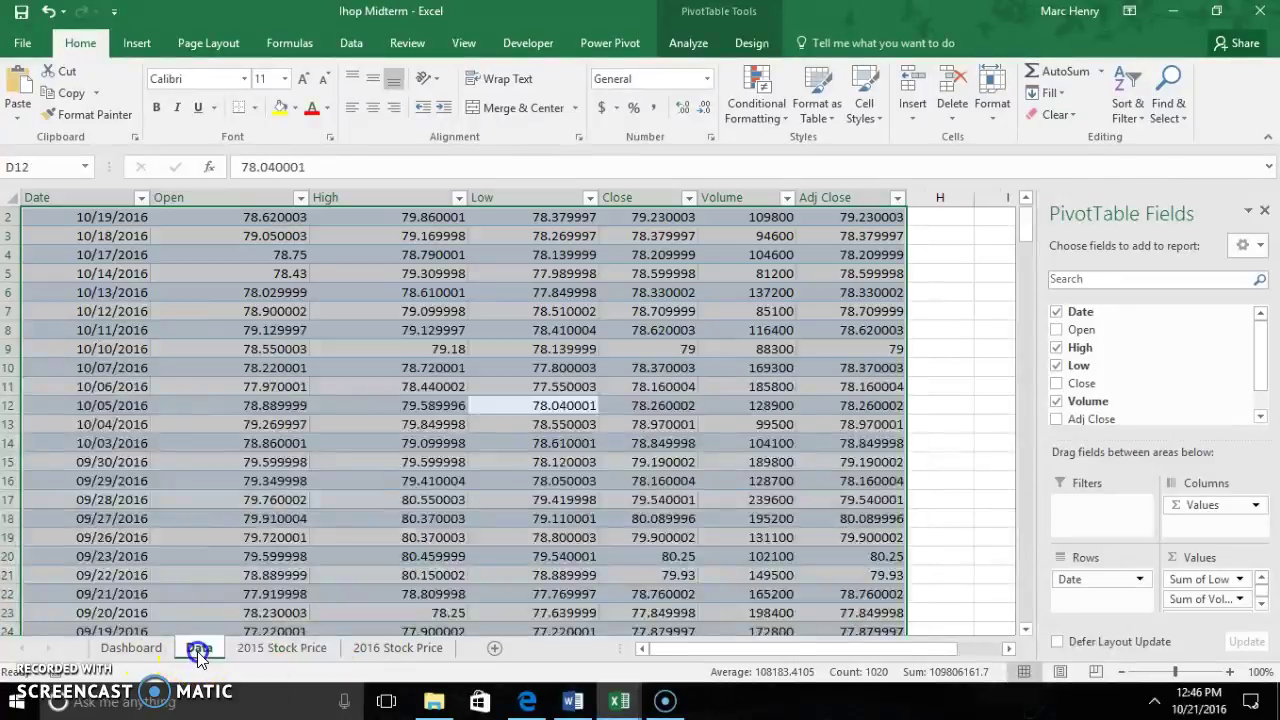
{"action": "left_click", "coordinate": [164, 654]}
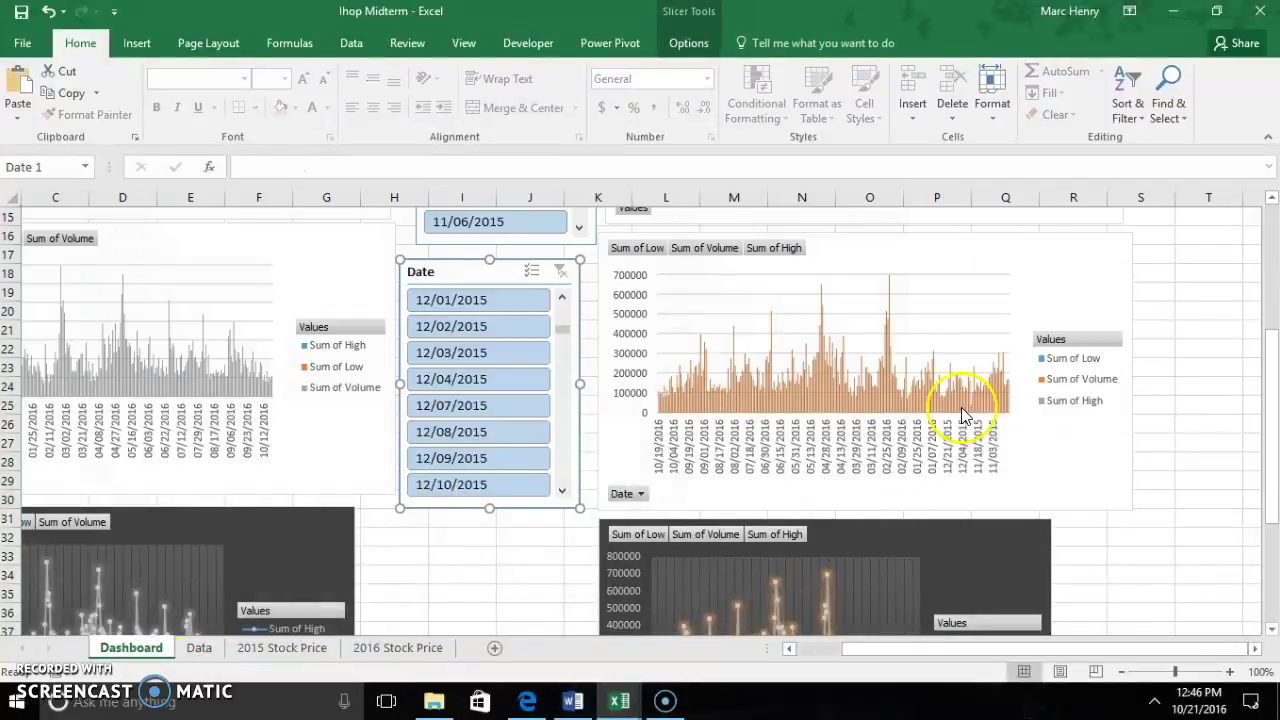
{"action": "left_click_drag", "start_coordinate": [1271, 380], "coordinate": [1272, 262]}
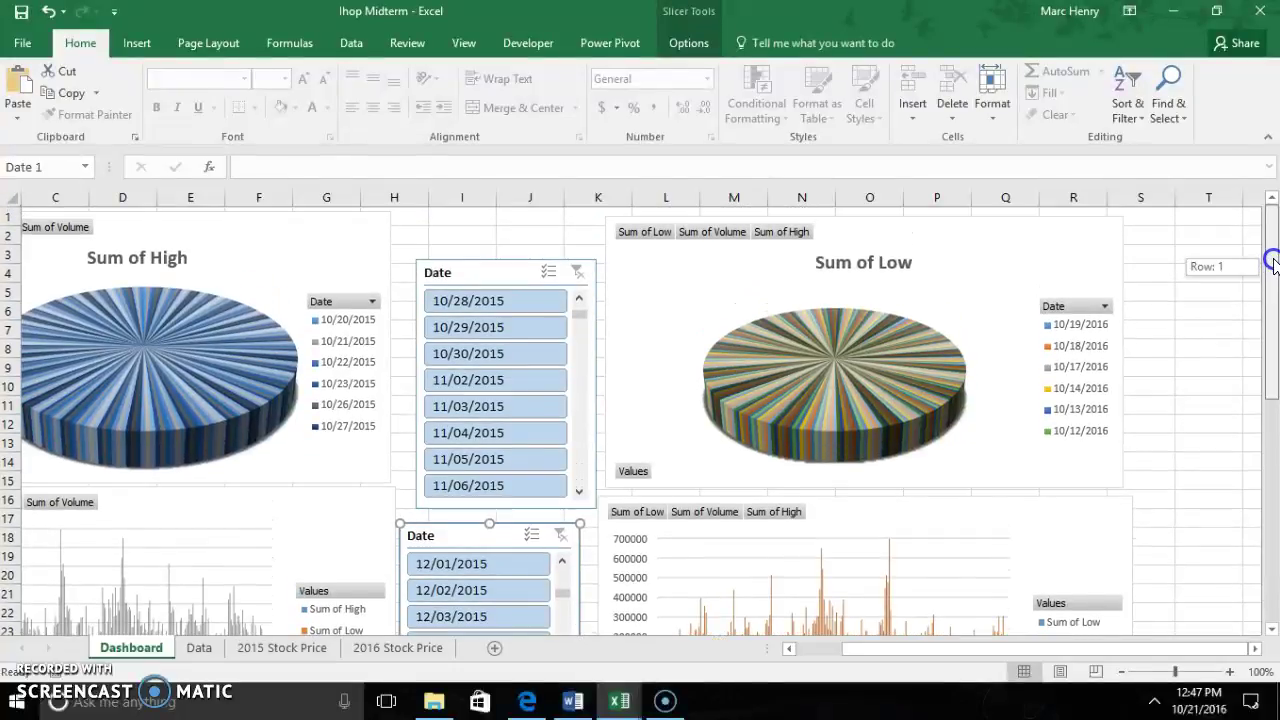
{"action": "left_click_drag", "start_coordinate": [1272, 262], "coordinate": [1272, 487]}
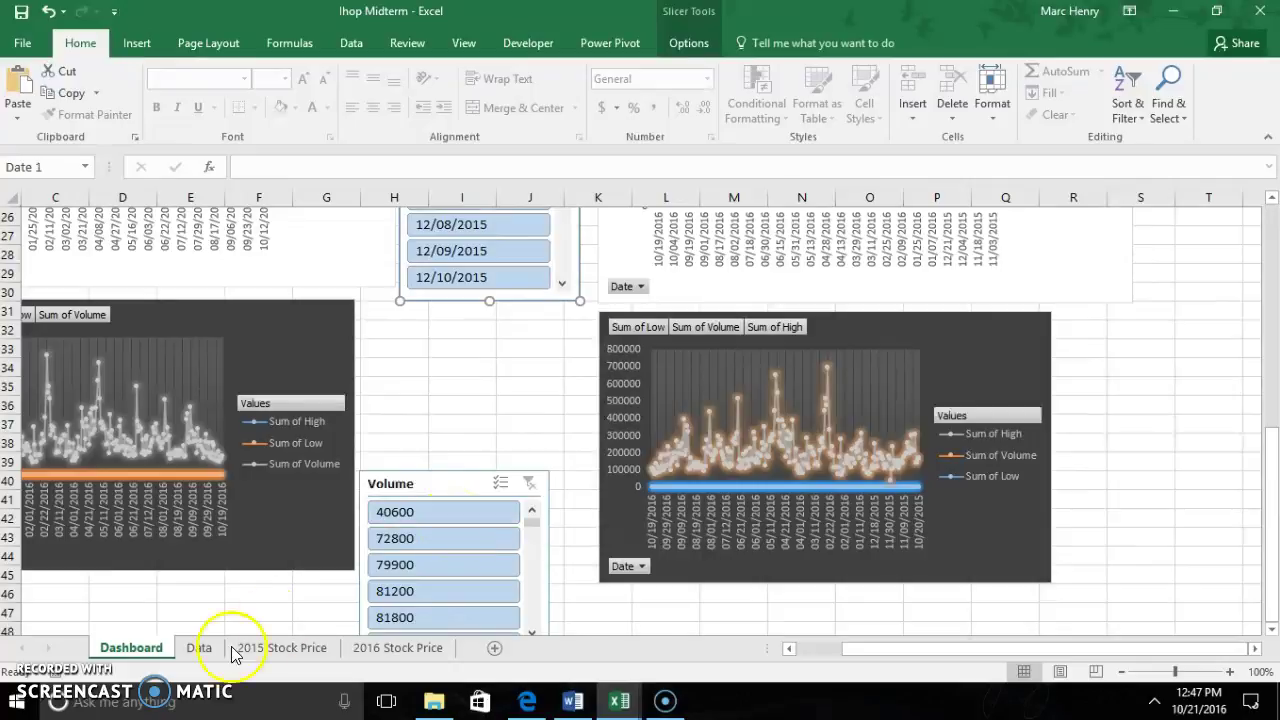
{"action": "left_click", "coordinate": [199, 649]}
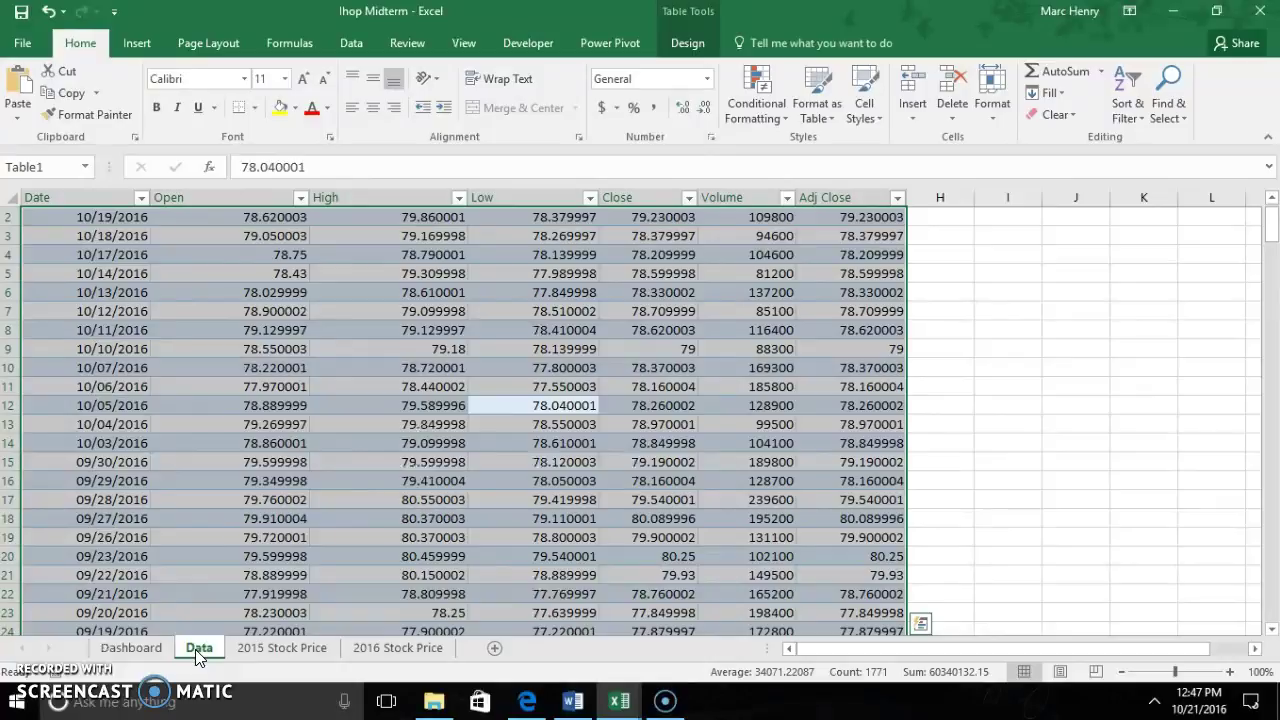
Step: Filter the Dashboard charts to the volume 40600 with the Volume slicer
{"action": "left_click", "coordinate": [127, 650]}
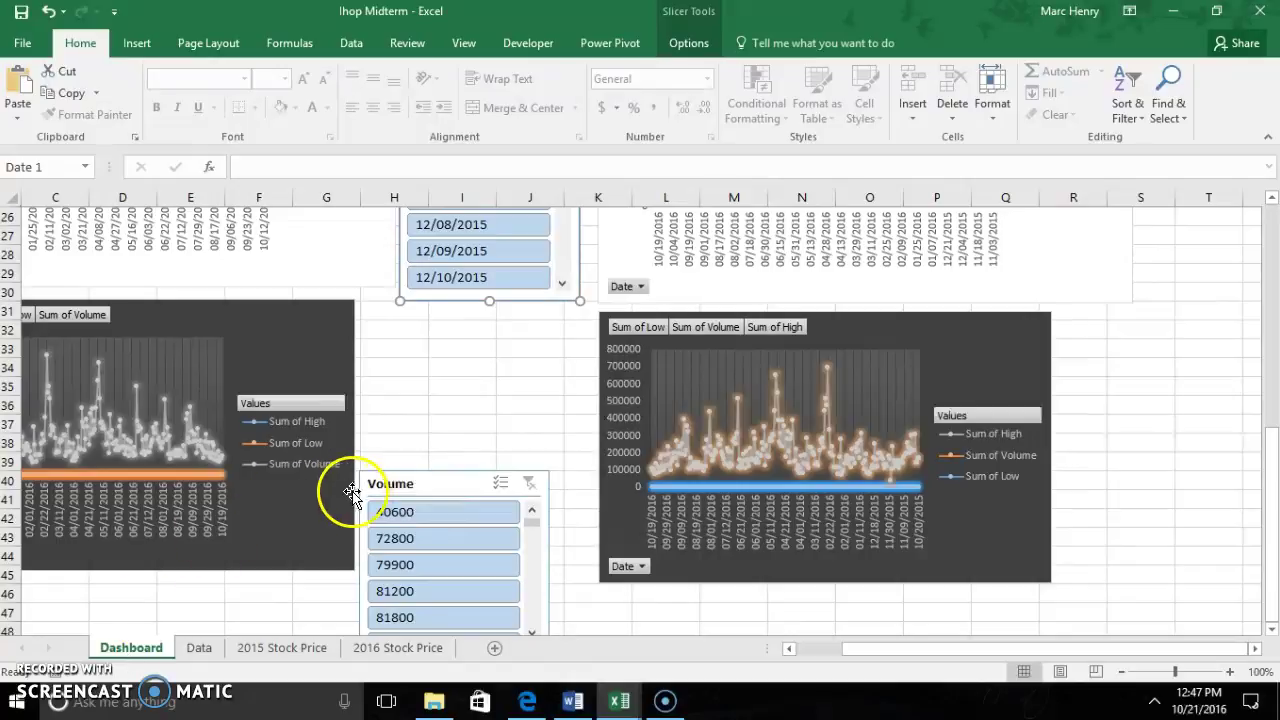
{"action": "left_click", "coordinate": [405, 512]}
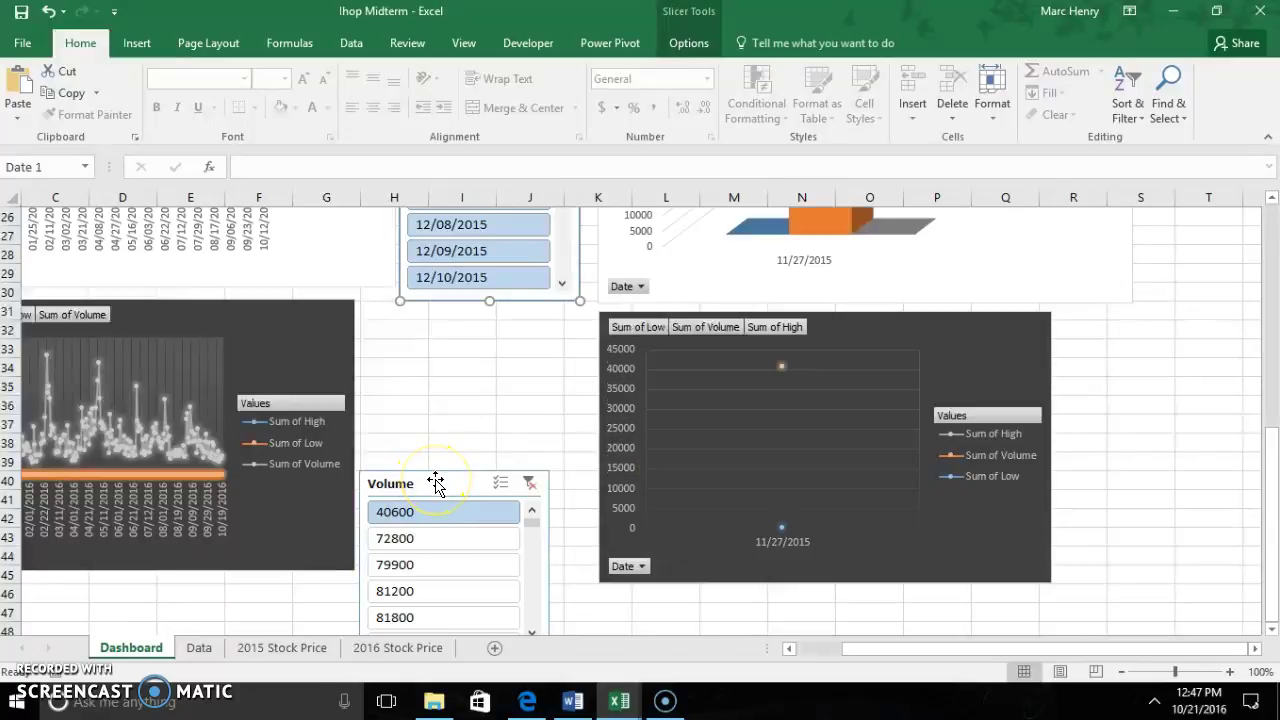
Step: Move the Volume slicer up into the gap between the Dashboard's two dark line charts
{"action": "left_click_drag", "start_coordinate": [435, 483], "coordinate": [446, 393]}
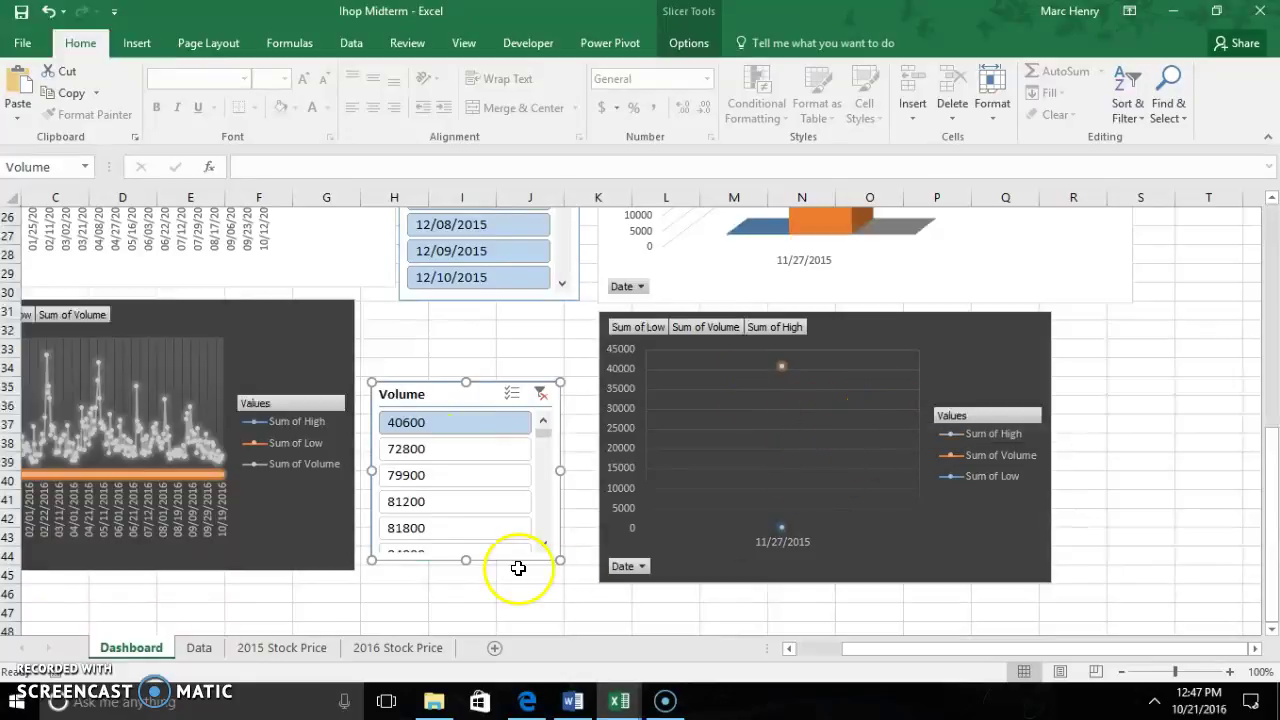
Step: Look through the source table's dates and prices on the Data sheet and compare it with the Dashboard charts
{"action": "left_click", "coordinate": [197, 648]}
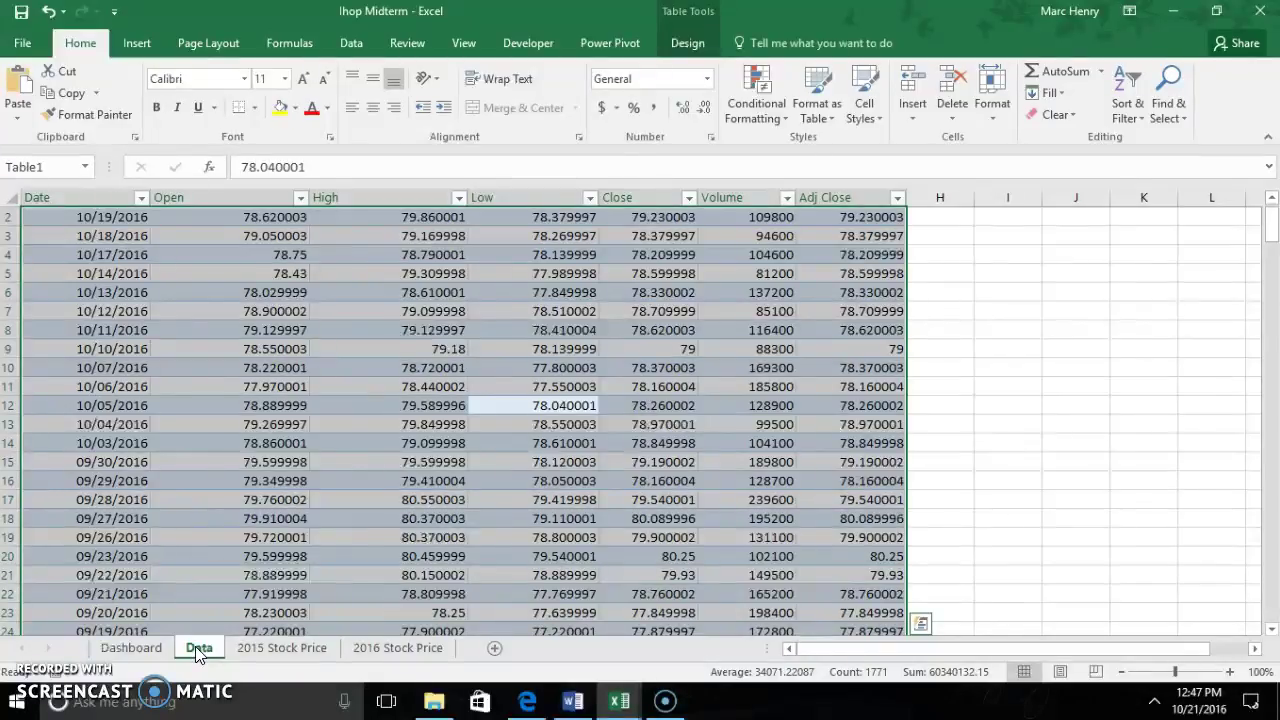
{"action": "left_click", "coordinate": [135, 648]}
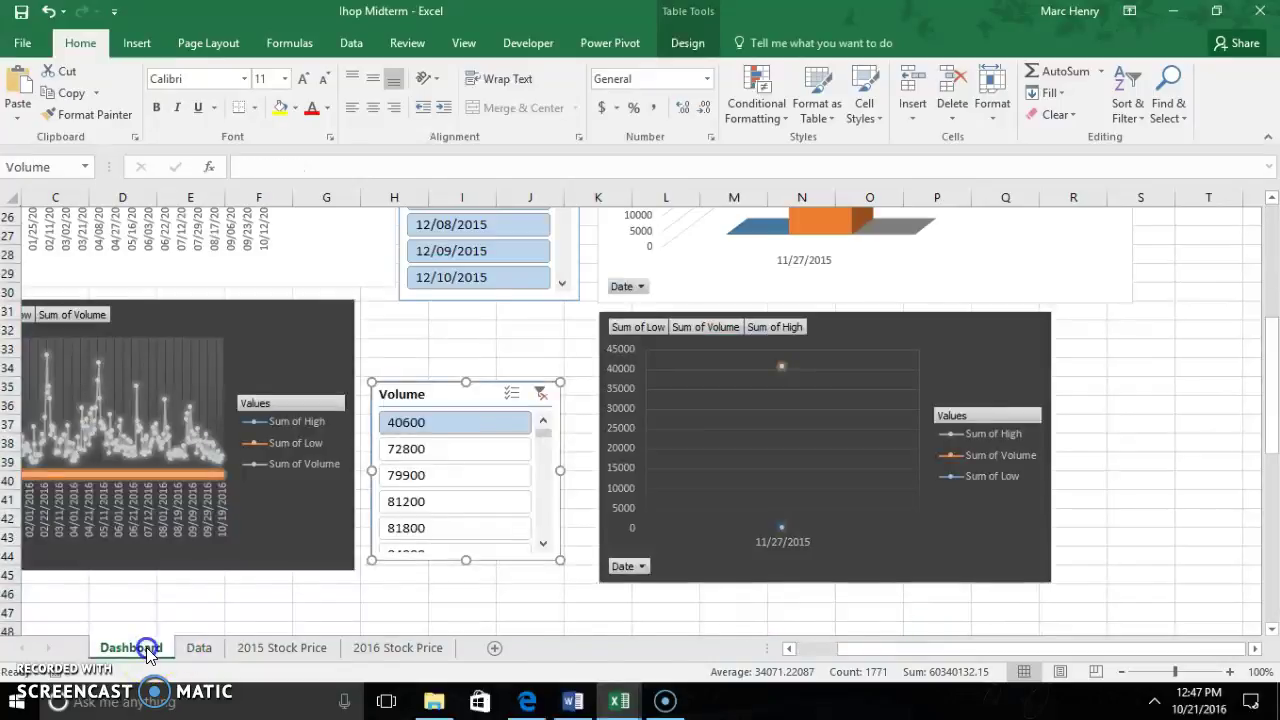
{"action": "left_click", "coordinate": [196, 648]}
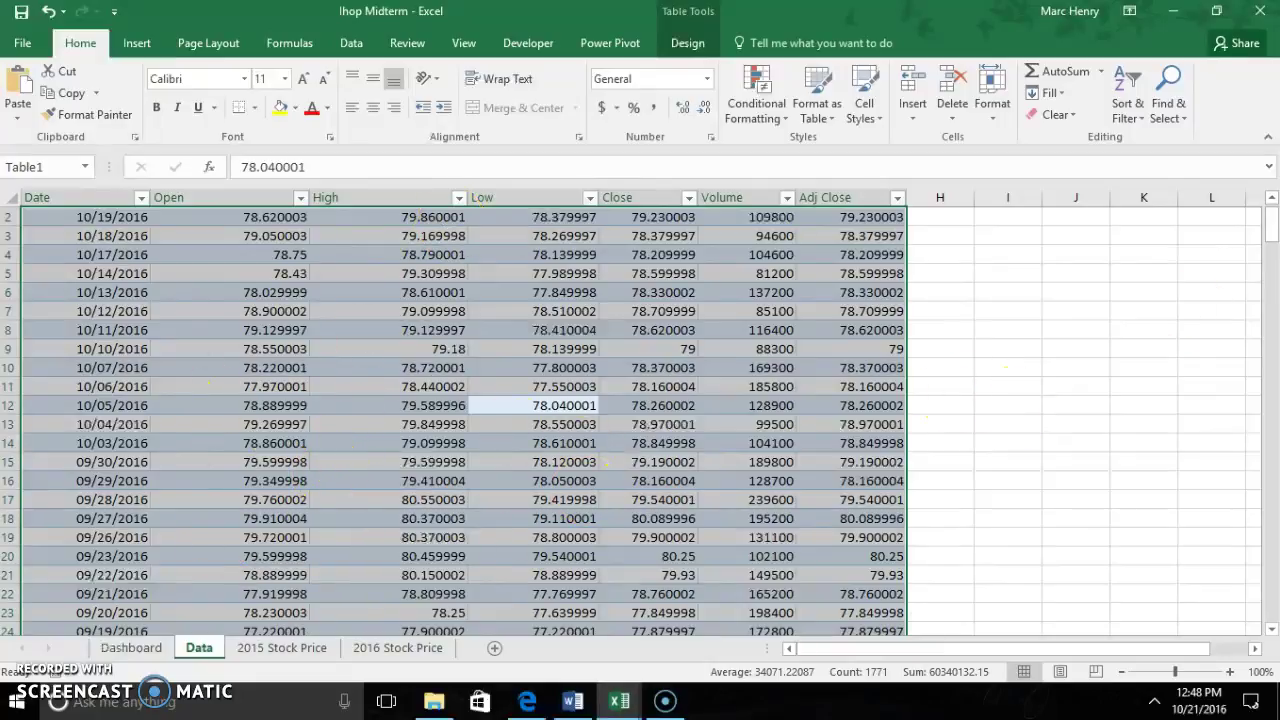
{"action": "left_click_drag", "start_coordinate": [1270, 236], "coordinate": [1274, 402]}
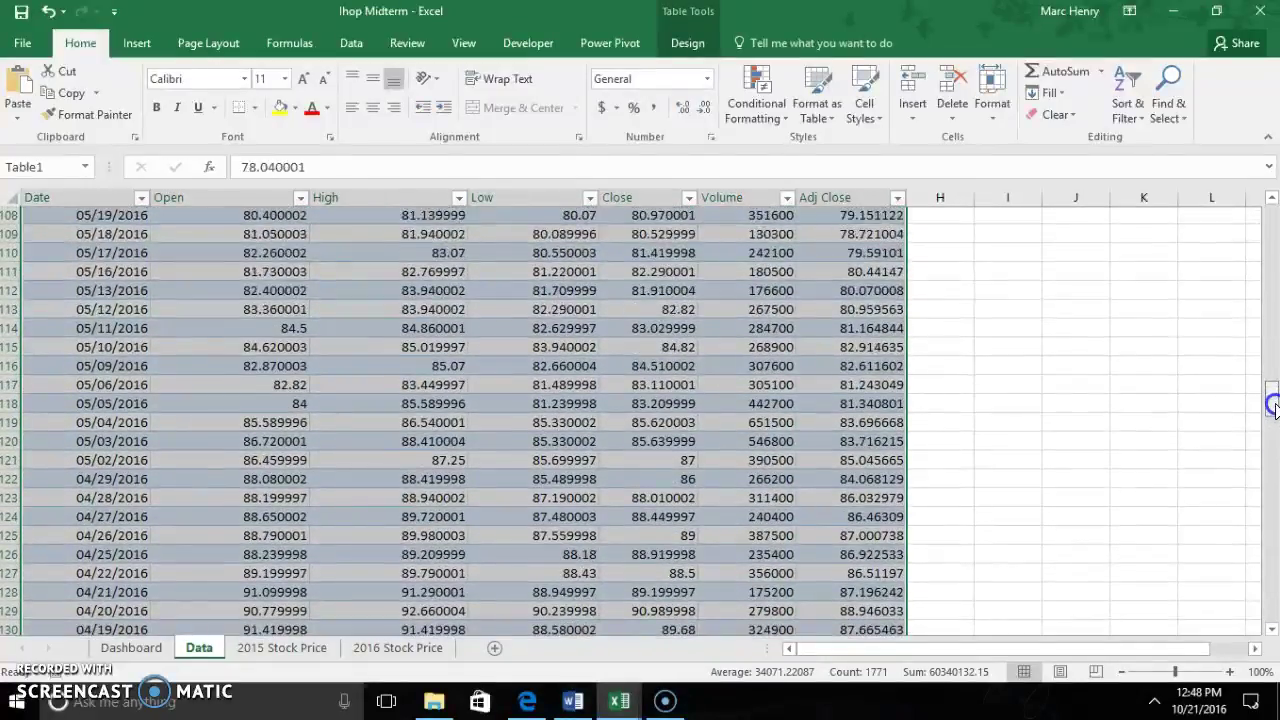
{"action": "left_click_drag", "start_coordinate": [1268, 354], "coordinate": [1266, 220]}
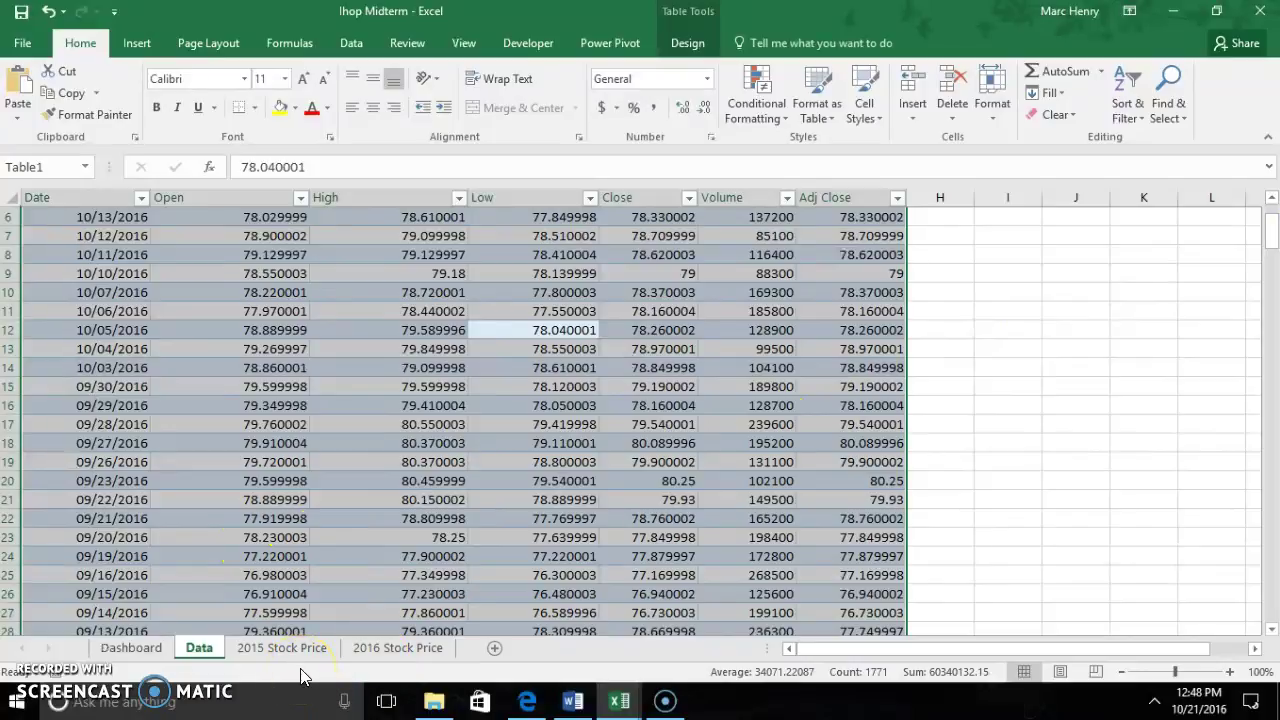
{"action": "left_click", "coordinate": [125, 648]}
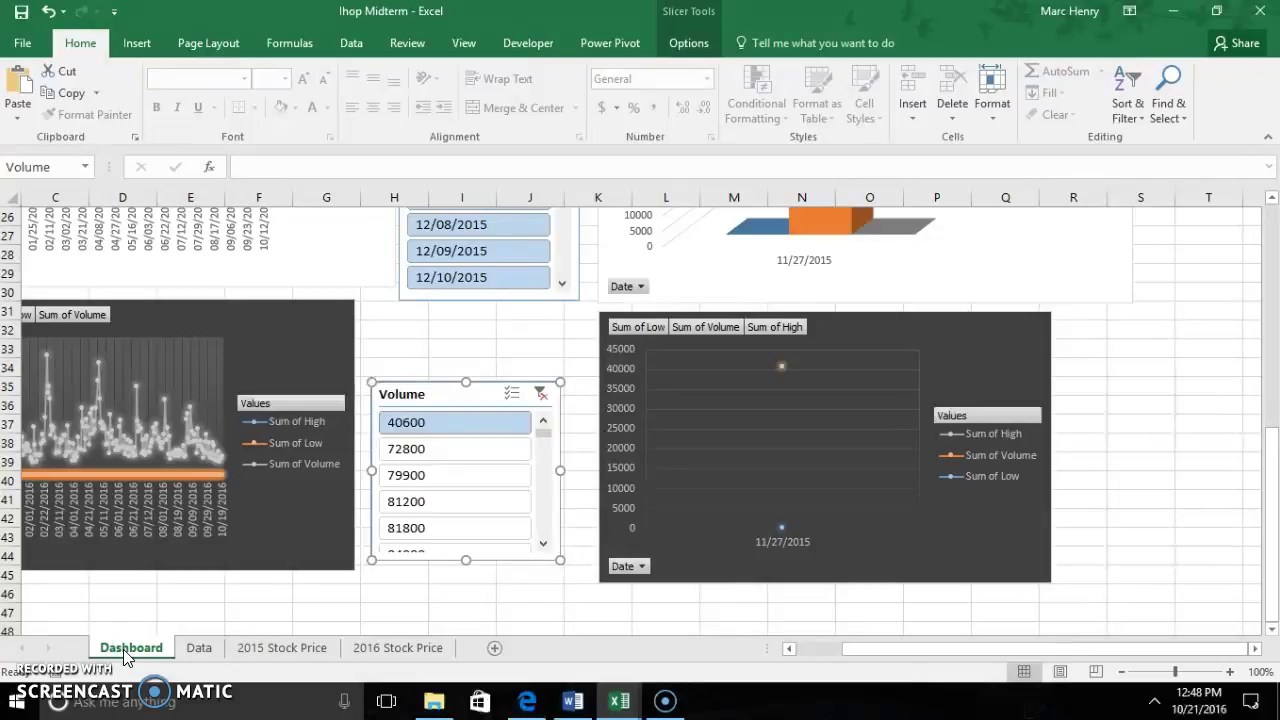
Step: Insert Date and Volume slicers for the PivotTable on the 2016 Stock Price sheet and place the Volume slicer beside the Date slicer
{"action": "left_click", "coordinate": [390, 646]}
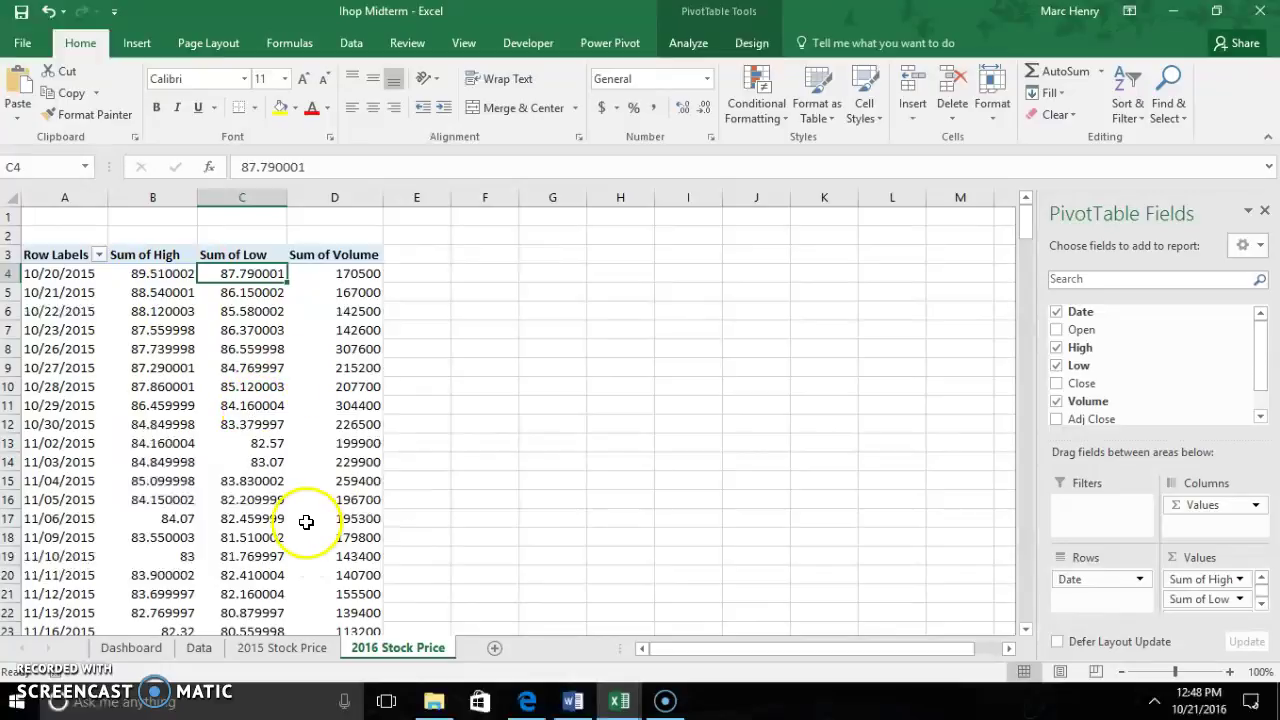
{"action": "left_click", "coordinate": [248, 356]}
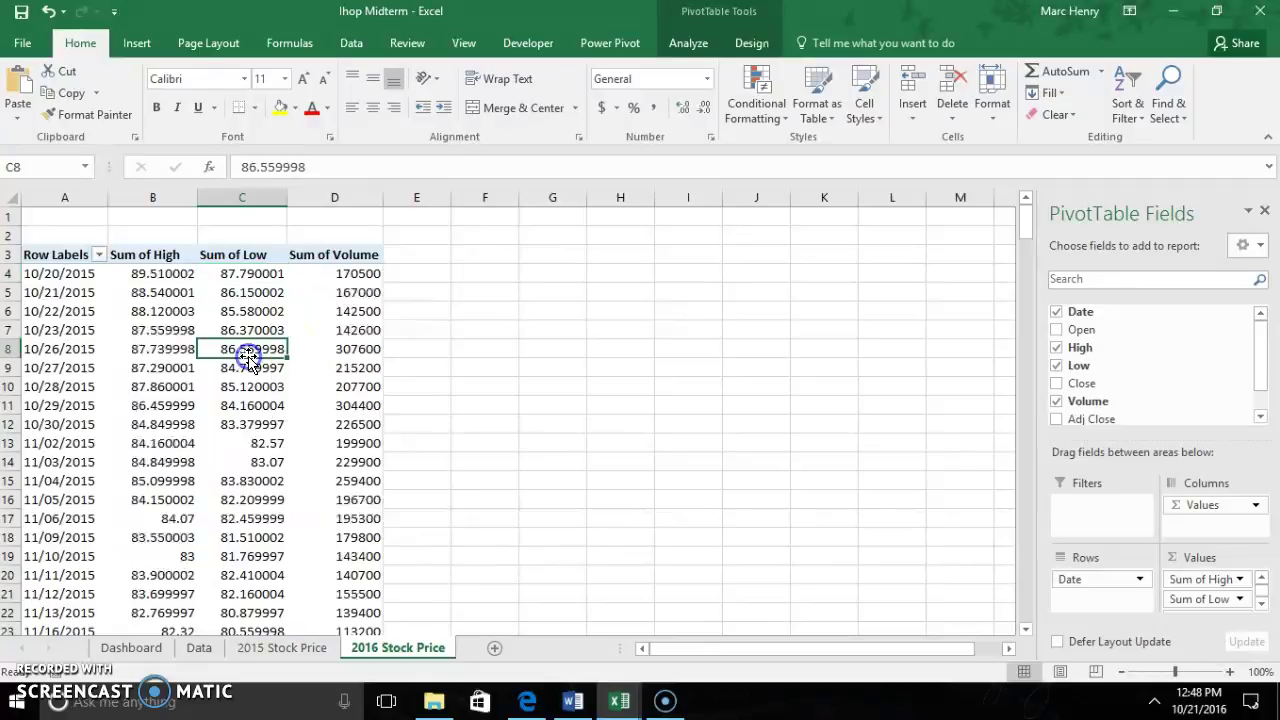
{"action": "left_click", "coordinate": [245, 402]}
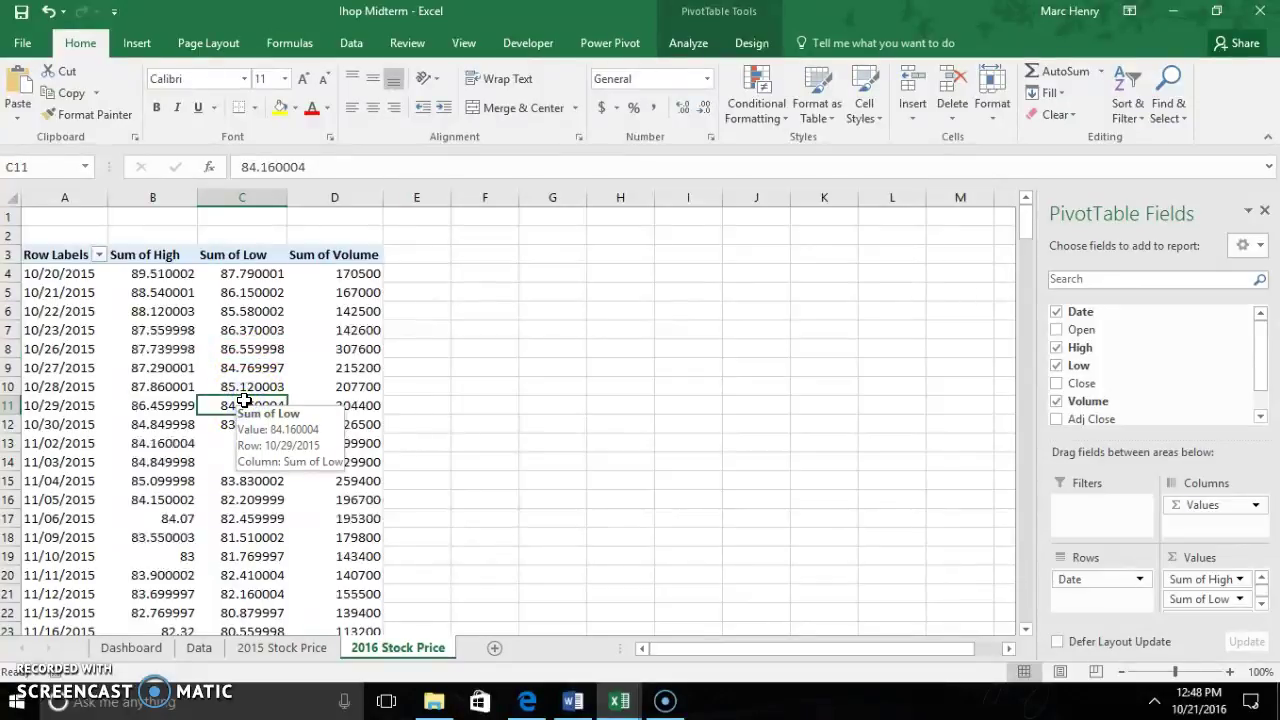
{"action": "key", "text": "ctrl+a"}
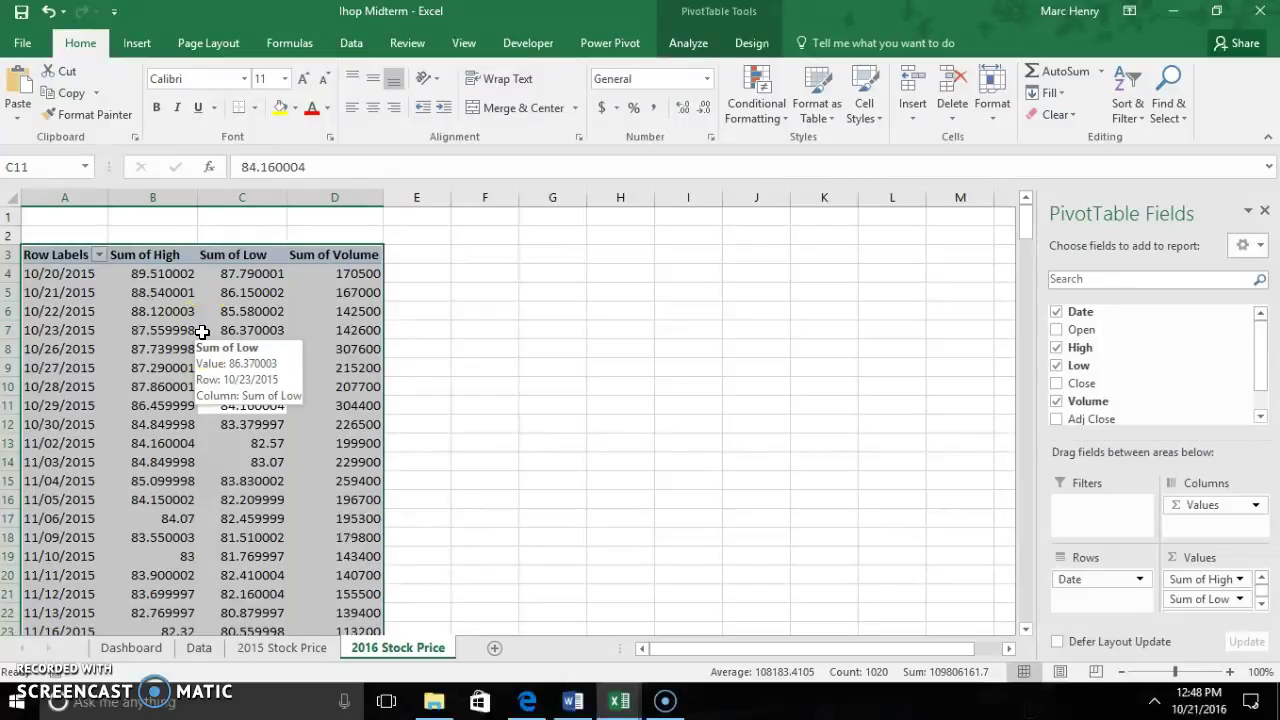
{"action": "left_click", "coordinate": [140, 43]}
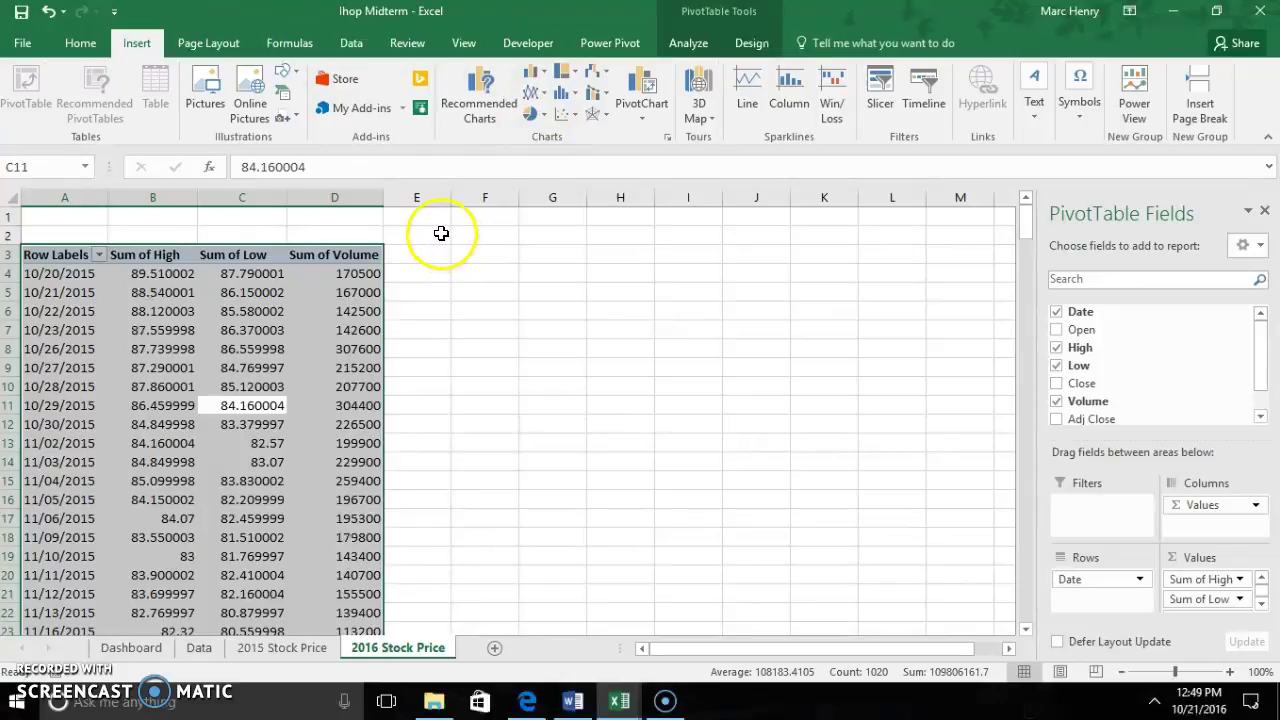
{"action": "left_click", "coordinate": [880, 82]}
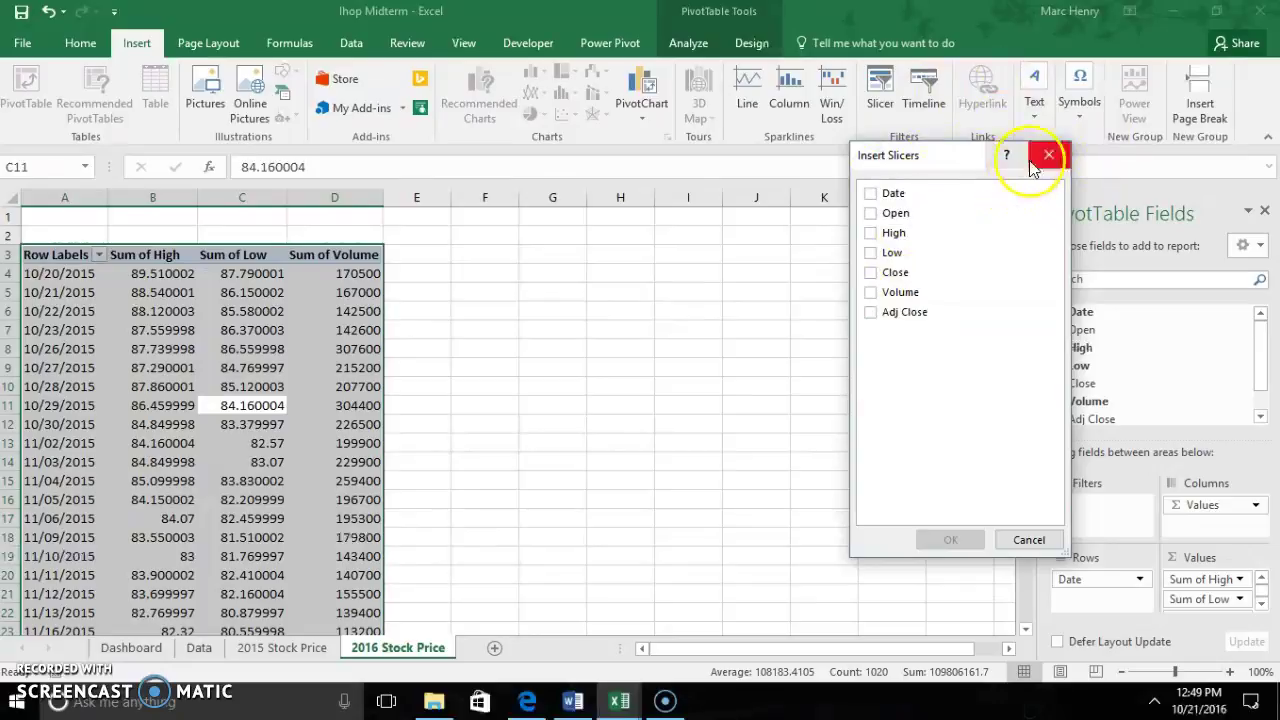
{"action": "left_click", "coordinate": [869, 199]}
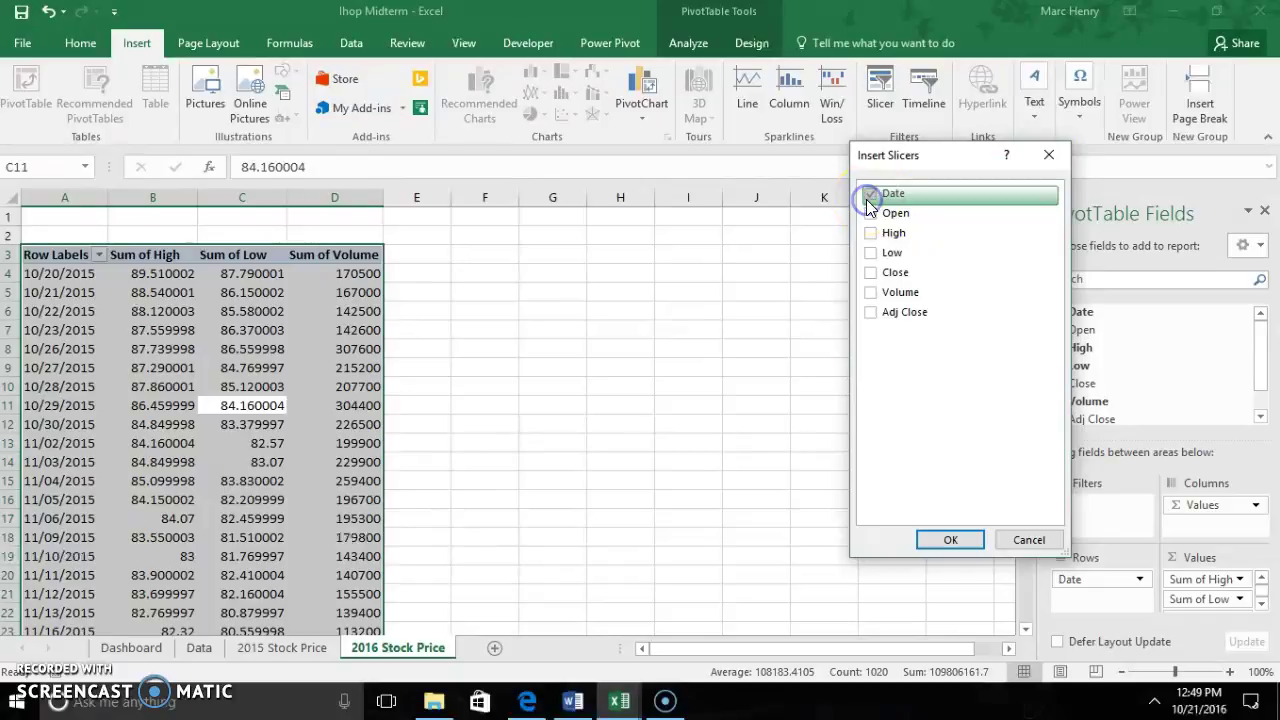
{"action": "left_click", "coordinate": [871, 292]}
{"action": "left_click", "coordinate": [950, 539]}
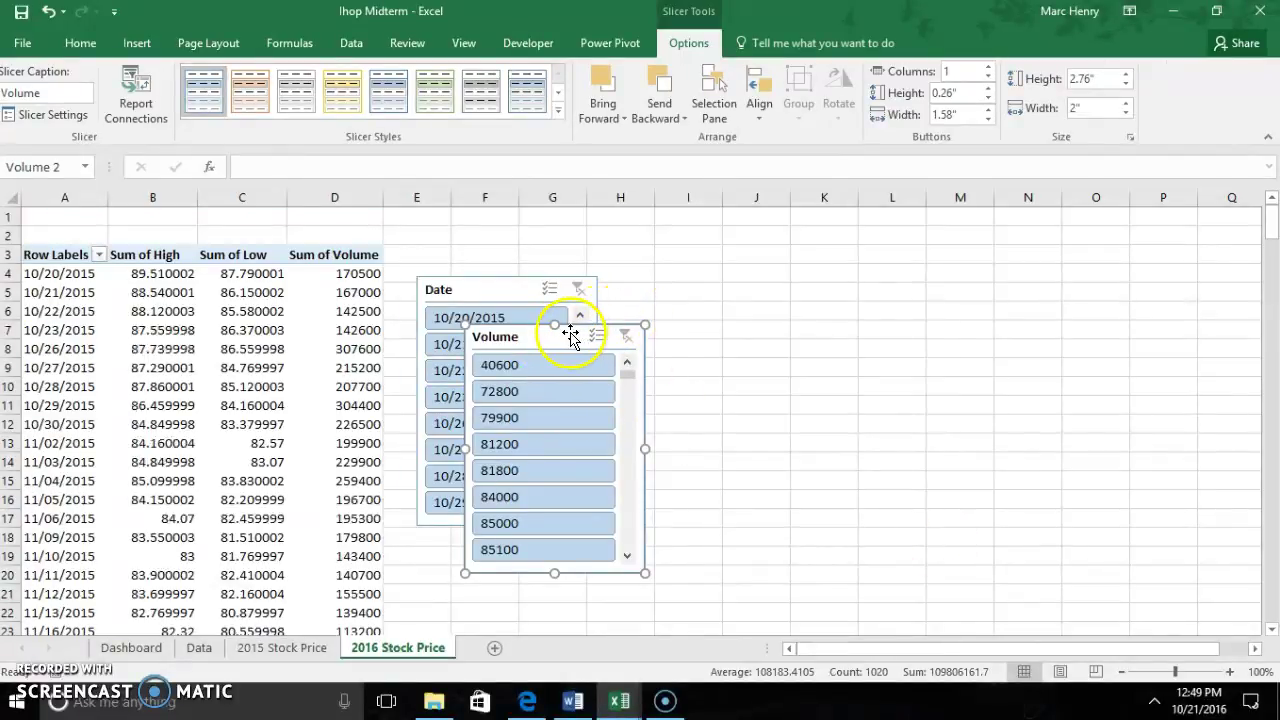
{"action": "left_click_drag", "start_coordinate": [568, 333], "coordinate": [717, 271]}
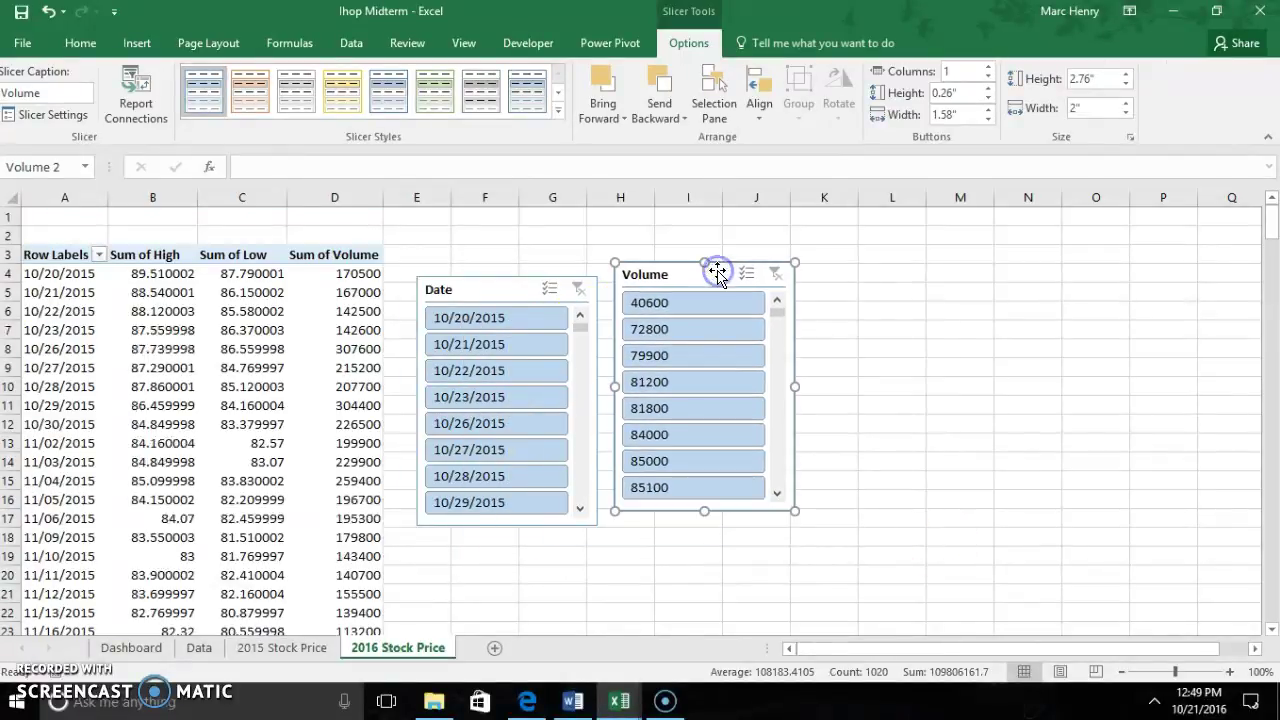
Step: Return to the Dashboard sheet to view its Volume slicer and charts
{"action": "left_click", "coordinate": [131, 648]}
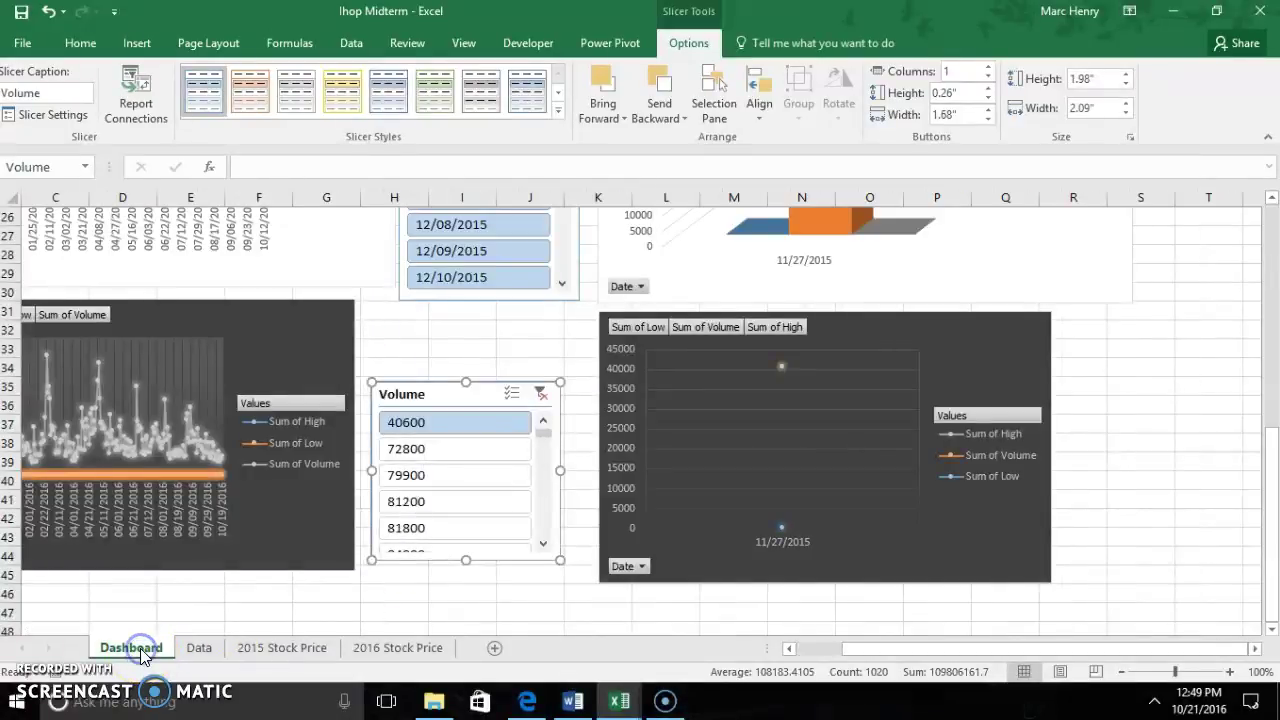